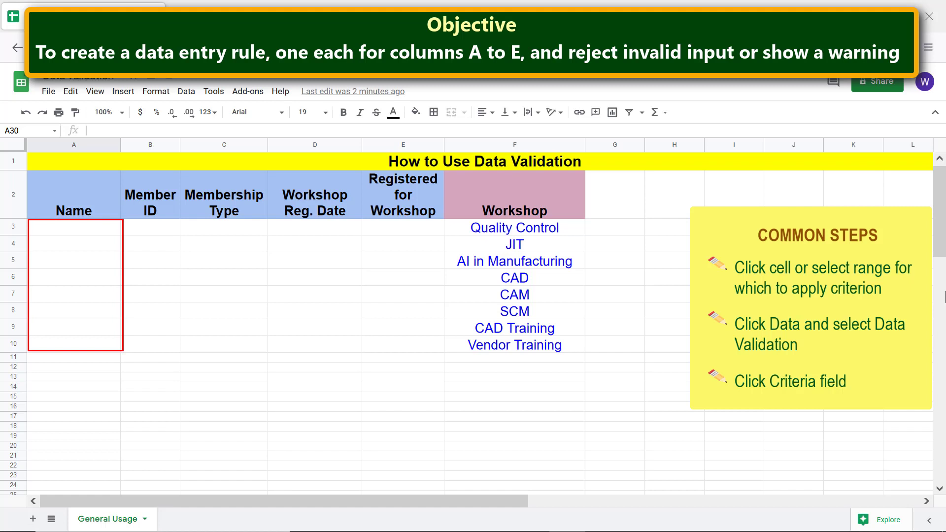
- Select A3:A10 and open Data validation with the Custom formula is criterion
{"action": "left_click", "coordinate": [110, 231]}
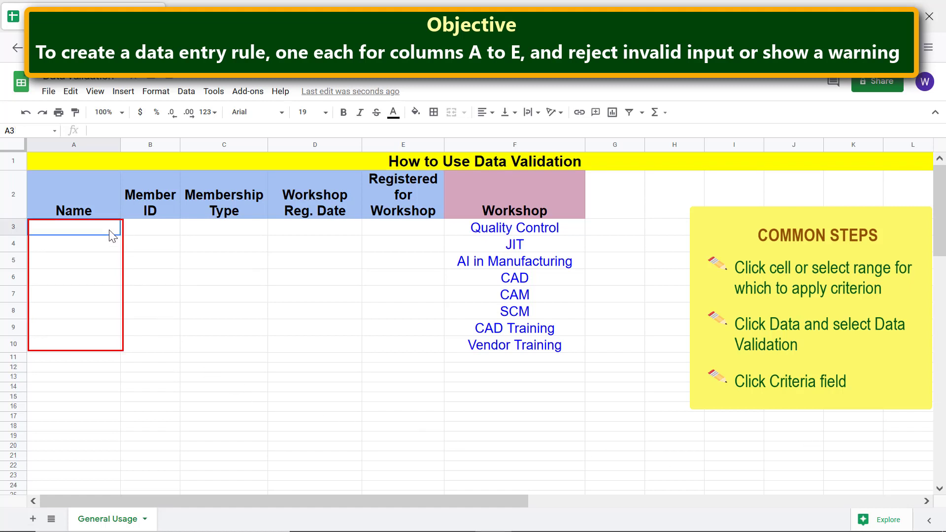
{"action": "left_click", "coordinate": [100, 348], "text": "shift"}
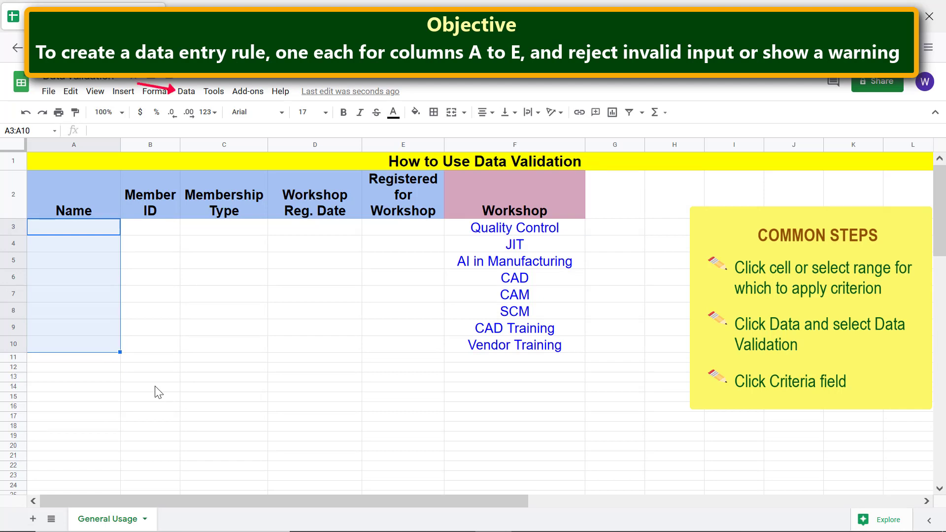
{"action": "left_click", "coordinate": [196, 94]}
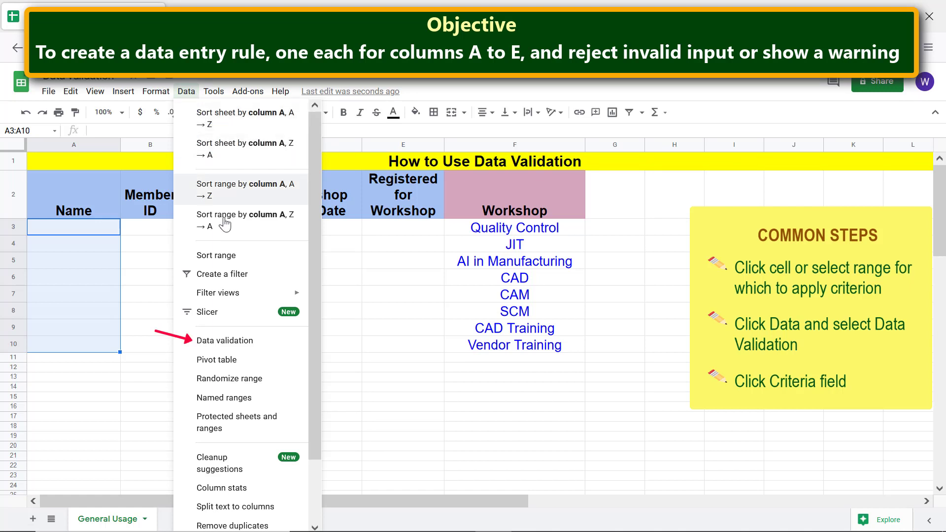
{"action": "left_click", "coordinate": [253, 341]}
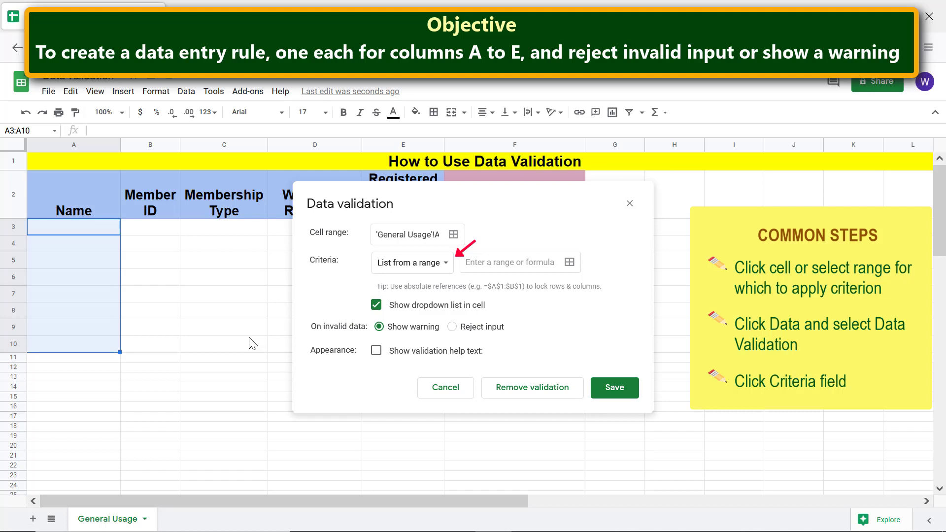
{"action": "left_click", "coordinate": [382, 264]}
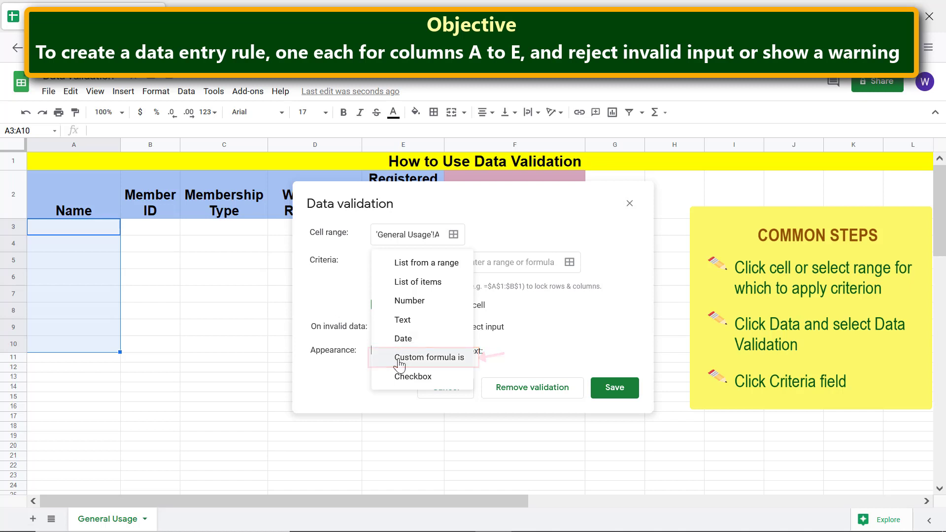
{"action": "left_click", "coordinate": [382, 357]}
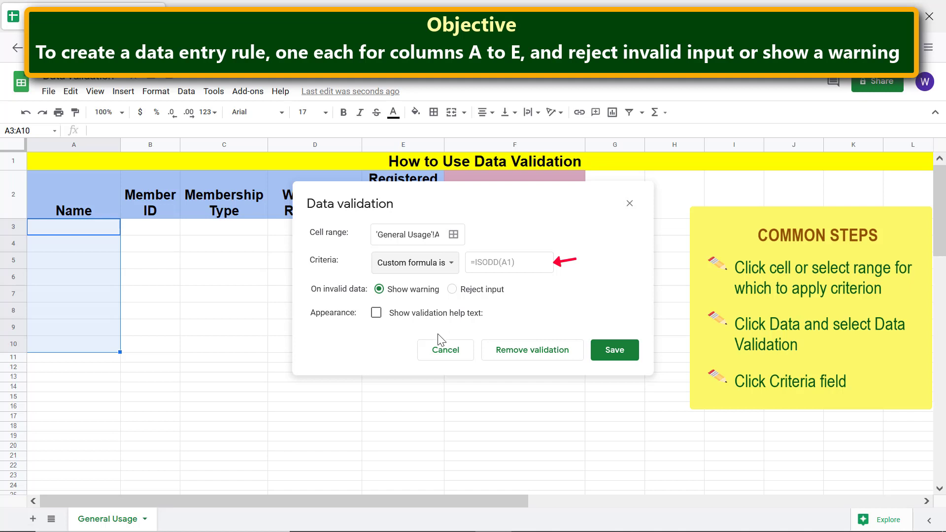
- Enter the custom formula =ISTEXT(A3) and set the rule to reject invalid input
{"action": "left_click", "coordinate": [512, 261]}
{"action": "type", "text": "=ISTEX"}
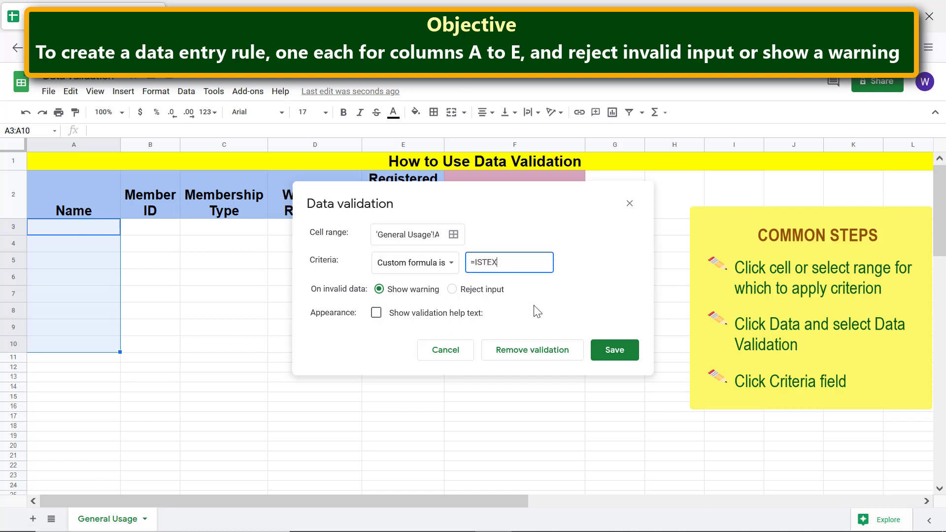
{"action": "type", "text": "T("}
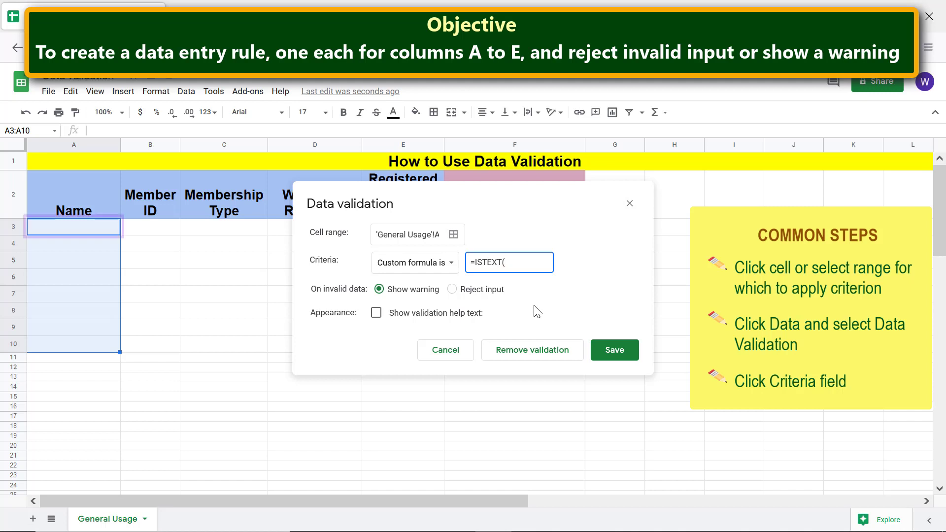
{"action": "type", "text": "A3"}
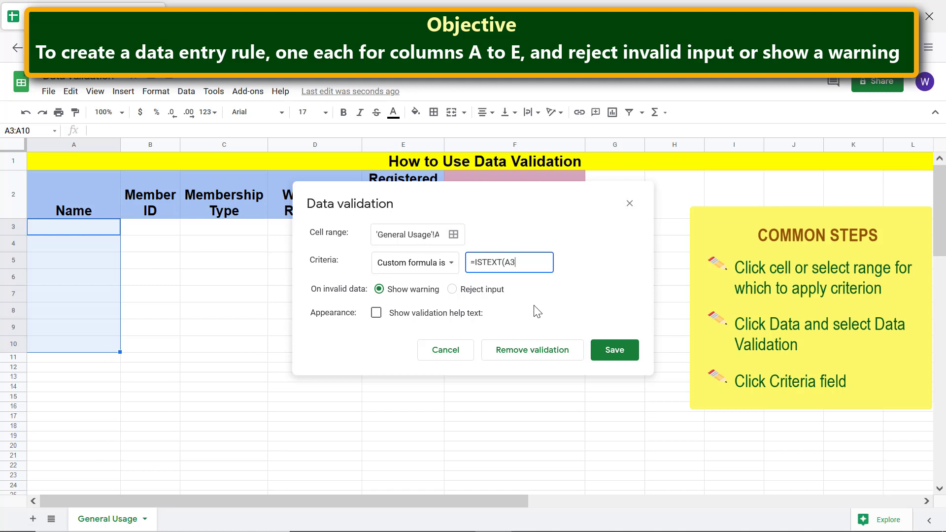
{"action": "left_click", "coordinate": [537, 311]}
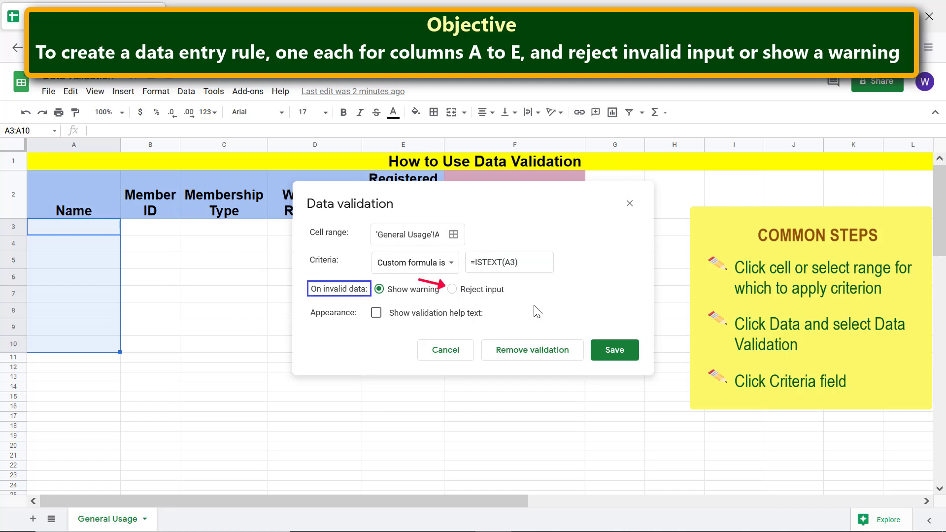
{"action": "left_click", "coordinate": [452, 291]}
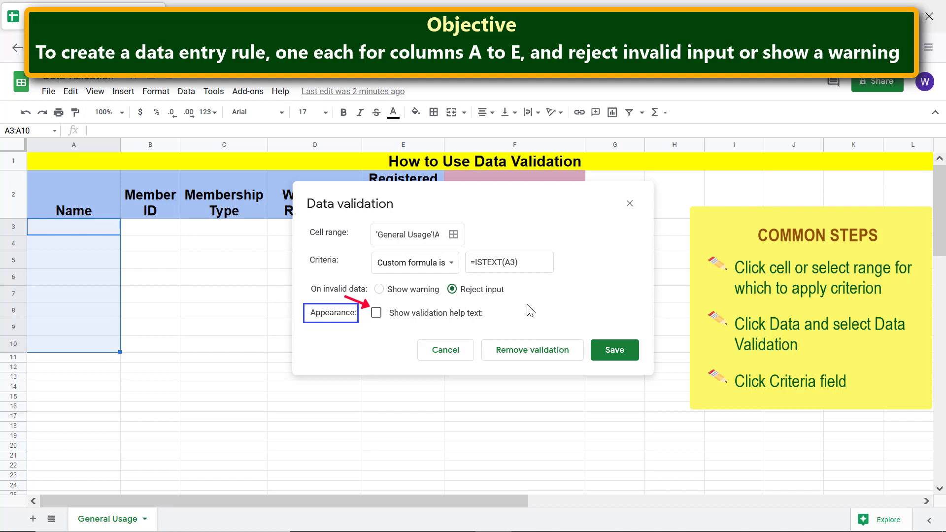
- Show the validation help text 'Please enter name' and save the rule
{"action": "left_click", "coordinate": [376, 313]}
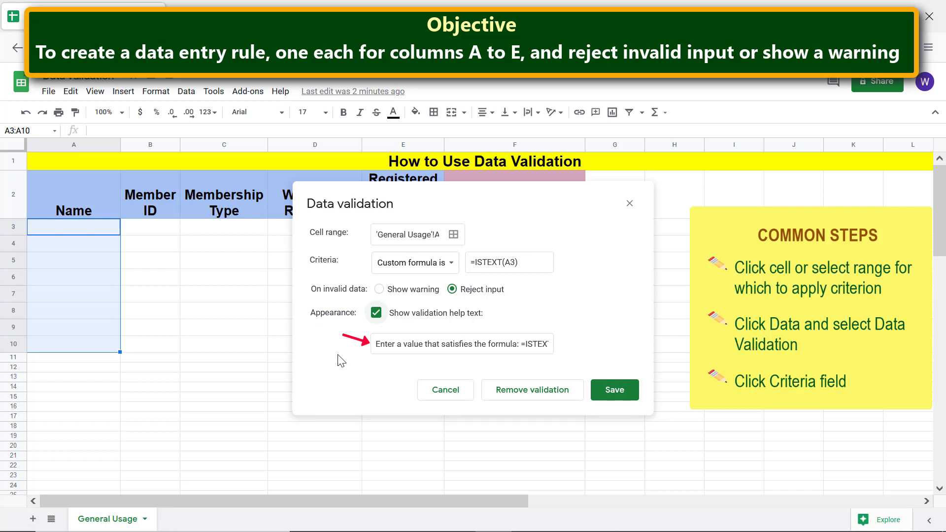
{"action": "left_click", "coordinate": [373, 344]}
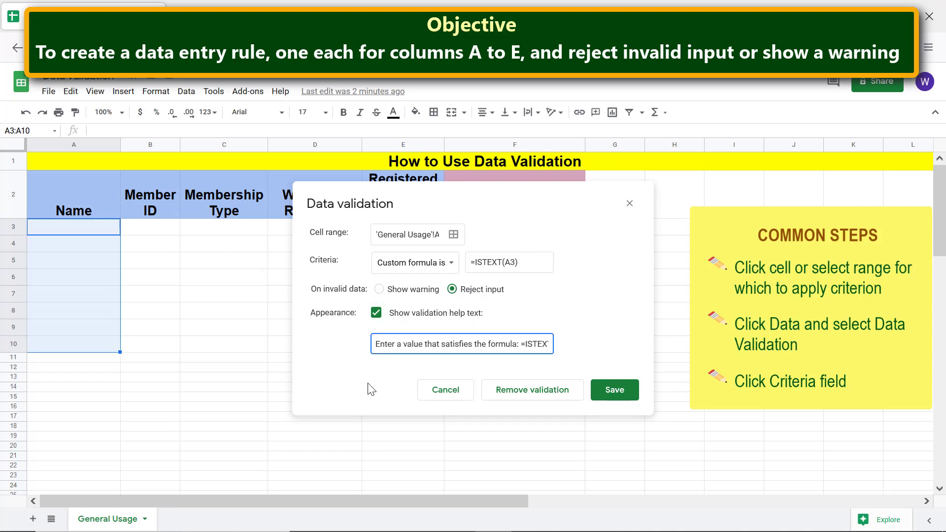
{"action": "key", "text": "ctrl+a"}
{"action": "type", "text": "Pleas"}
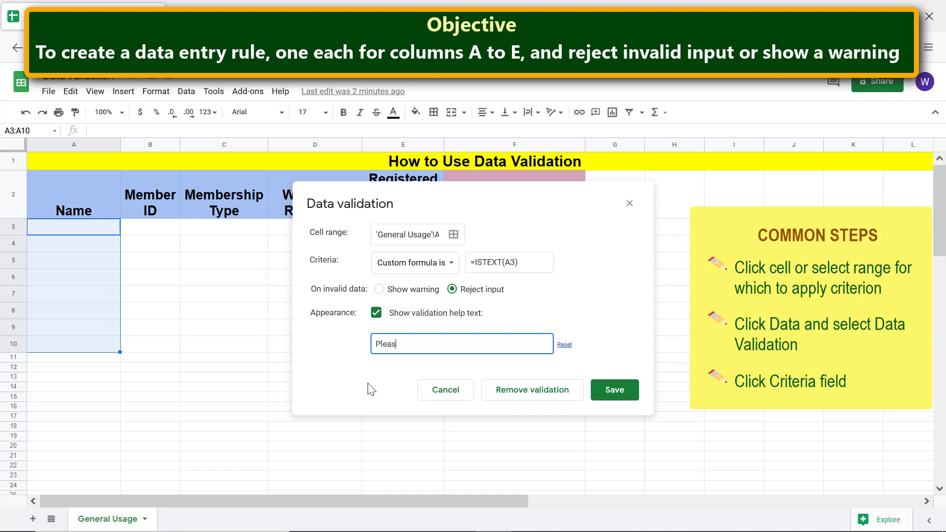
{"action": "type", "text": "e enter name"}
{"action": "left_click", "coordinate": [368, 384]}
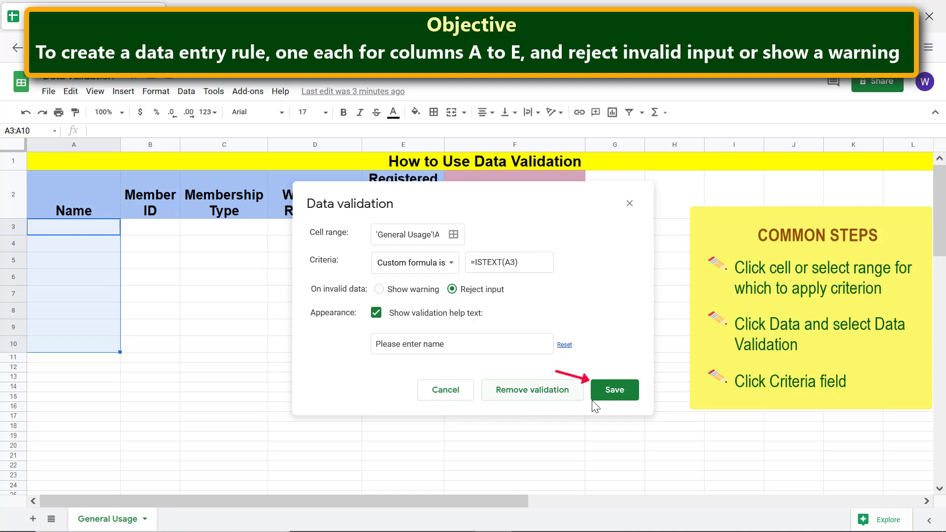
{"action": "left_click", "coordinate": [610, 395]}
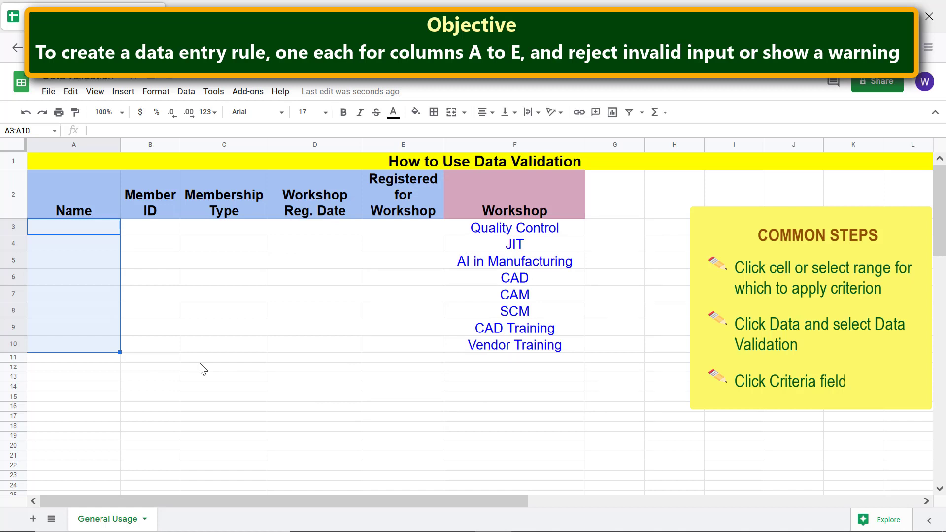
- Enter a sample name in A3, then confirm the number 1 below it is rejected
{"action": "left_click", "coordinate": [147, 347]}
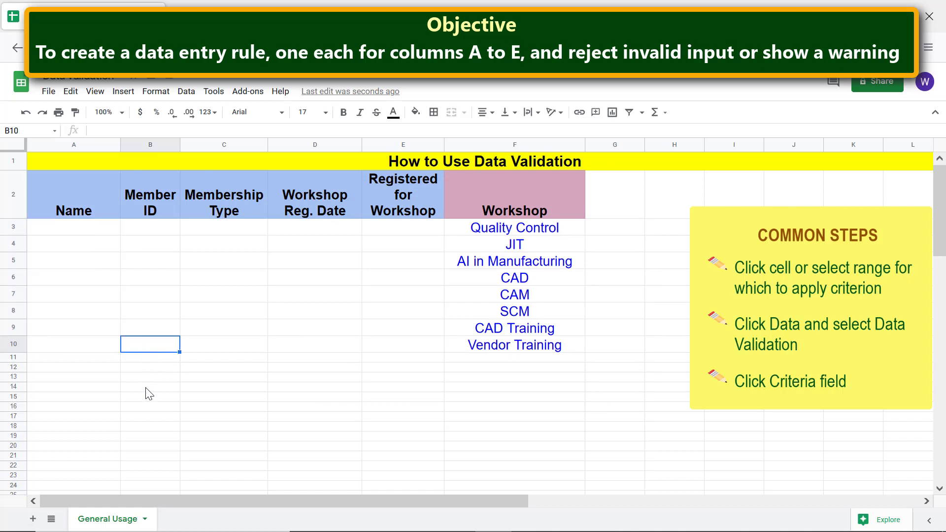
{"action": "left_click", "coordinate": [101, 228]}
{"action": "type", "text": "John"}
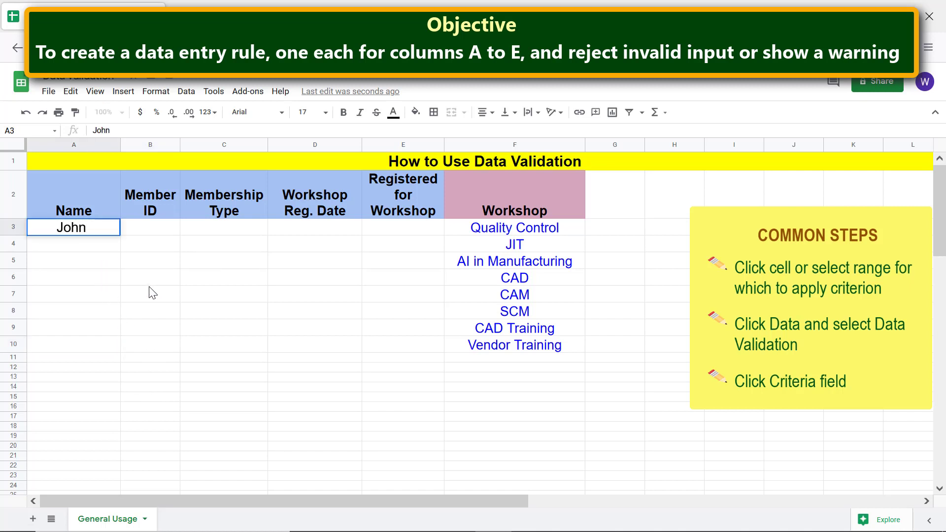
{"action": "type", "text": " Doe"}
{"action": "key", "text": "Return"}
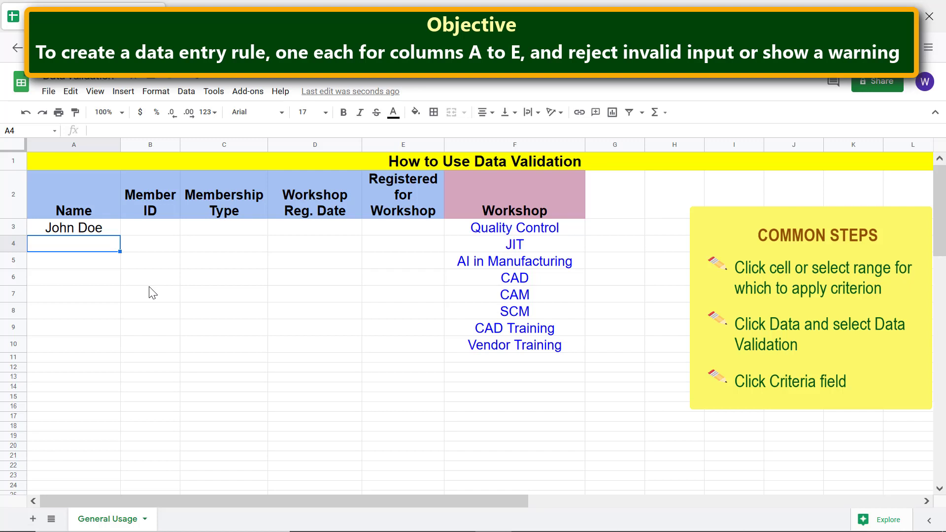
{"action": "type", "text": "1"}
{"action": "key", "text": "Return"}
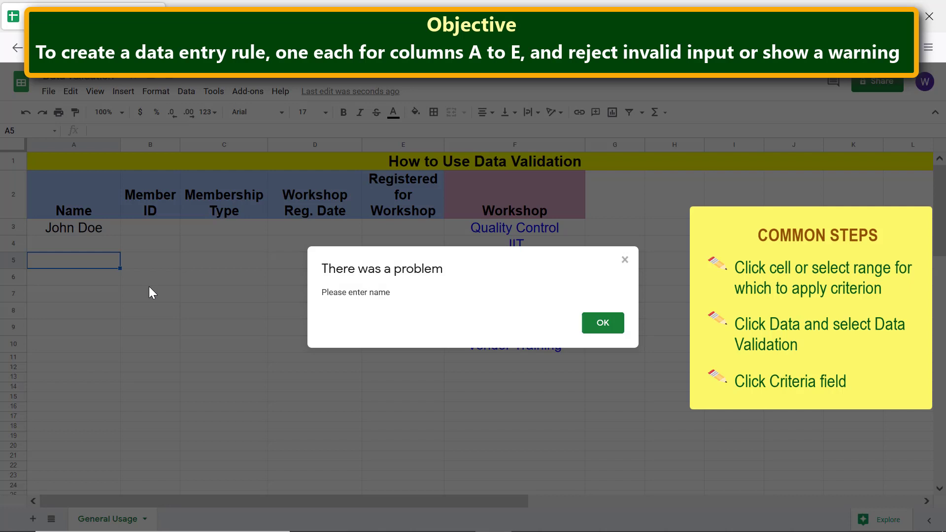
{"action": "left_click", "coordinate": [602, 322]}
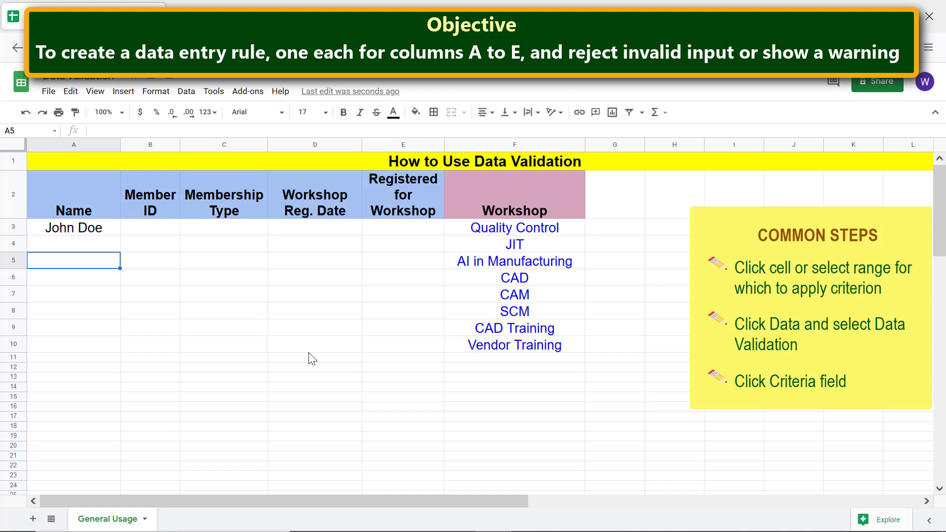
- Select B3:B10 and open Data validation with a number criterion
{"action": "left_click_drag", "start_coordinate": [170, 231], "coordinate": [164, 345]}
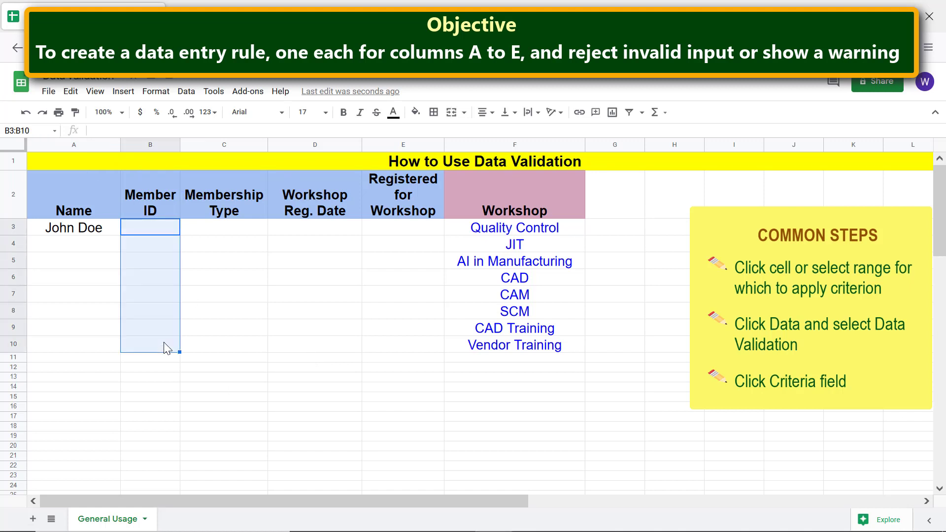
{"action": "left_click", "coordinate": [189, 92]}
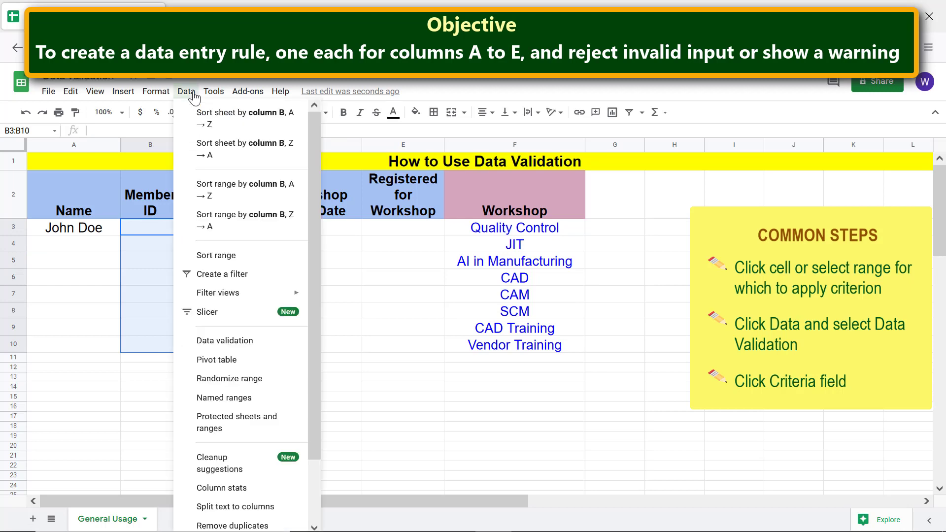
{"action": "left_click", "coordinate": [251, 342]}
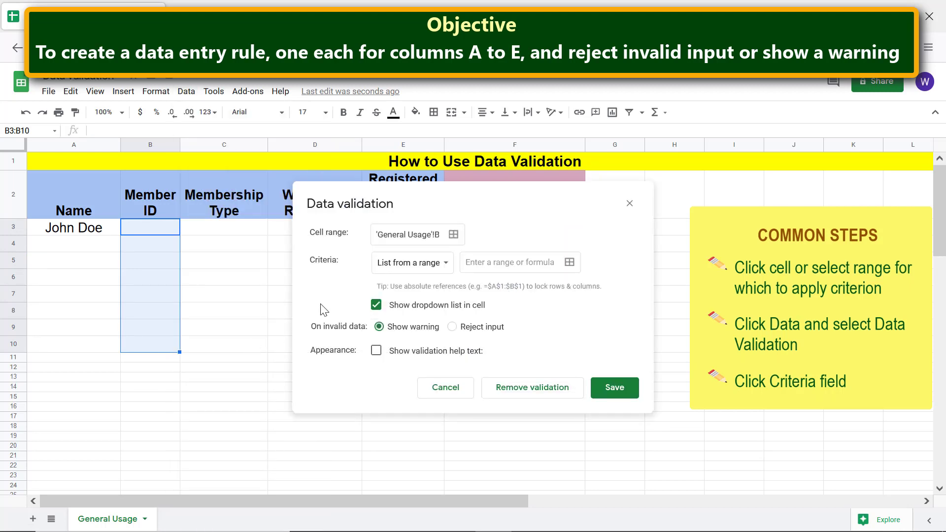
{"action": "left_click", "coordinate": [390, 264]}
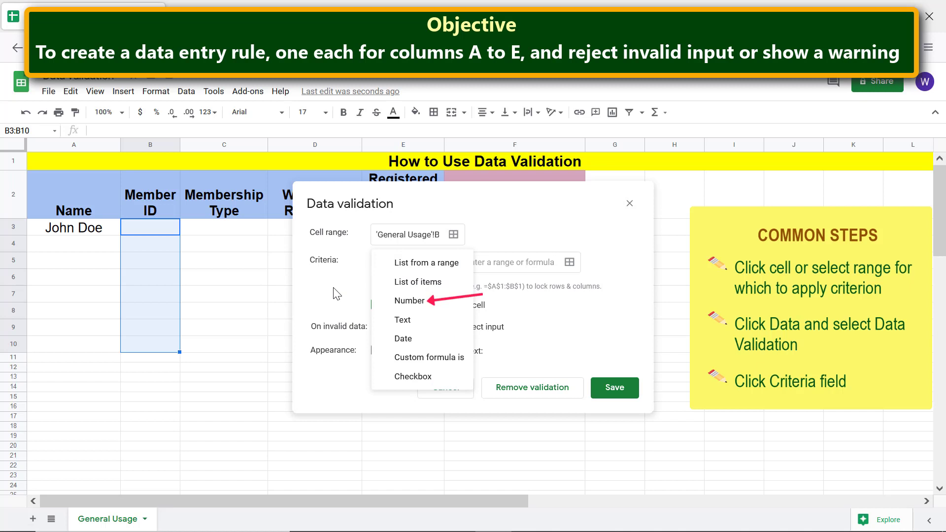
{"action": "left_click", "coordinate": [410, 302]}
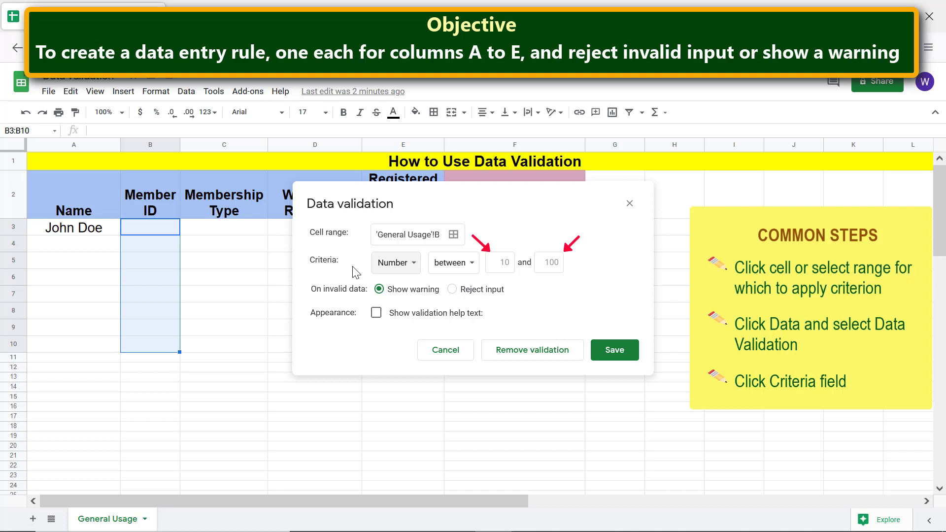
- Limit the number to between 1000 and 9999 and save the rule
{"action": "left_click", "coordinate": [499, 262]}
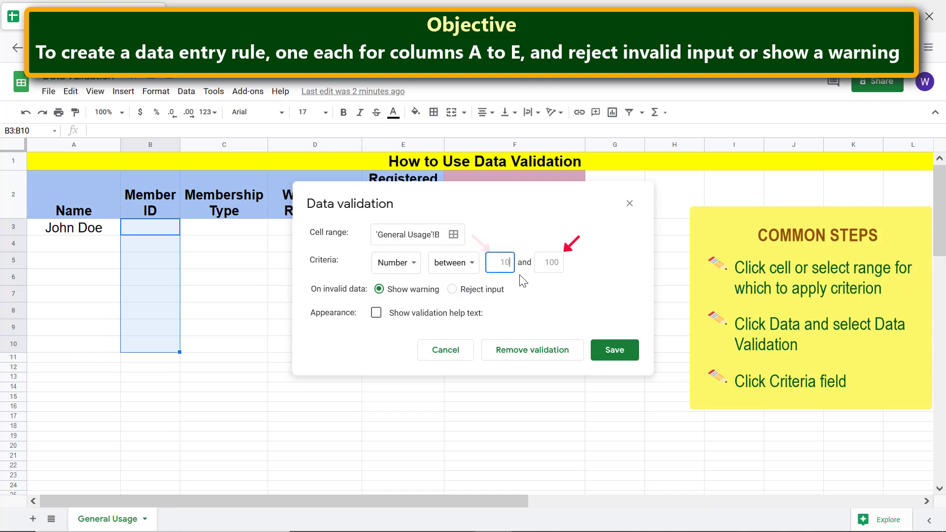
{"action": "type", "text": "1000"}
{"action": "left_click", "coordinate": [547, 262]}
{"action": "type", "text": "9999"}
{"action": "left_click", "coordinate": [549, 304]}
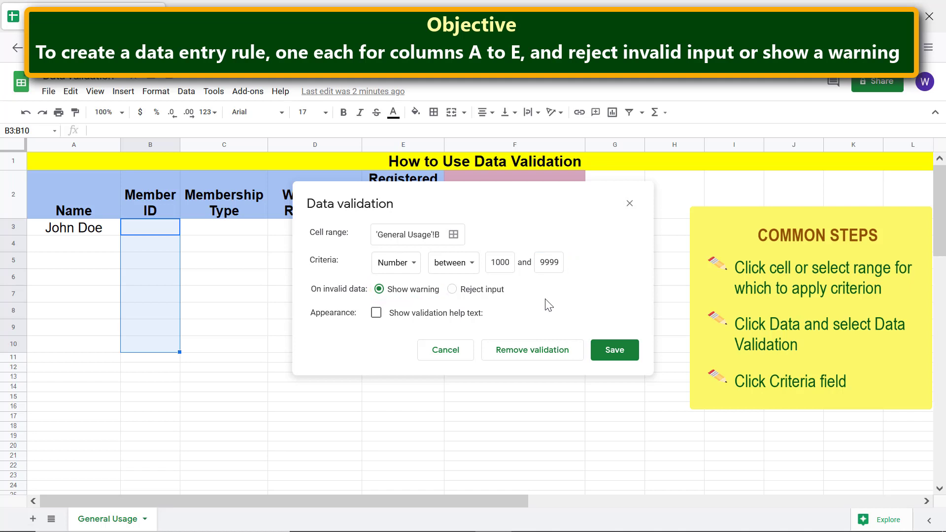
{"action": "left_click", "coordinate": [616, 351]}
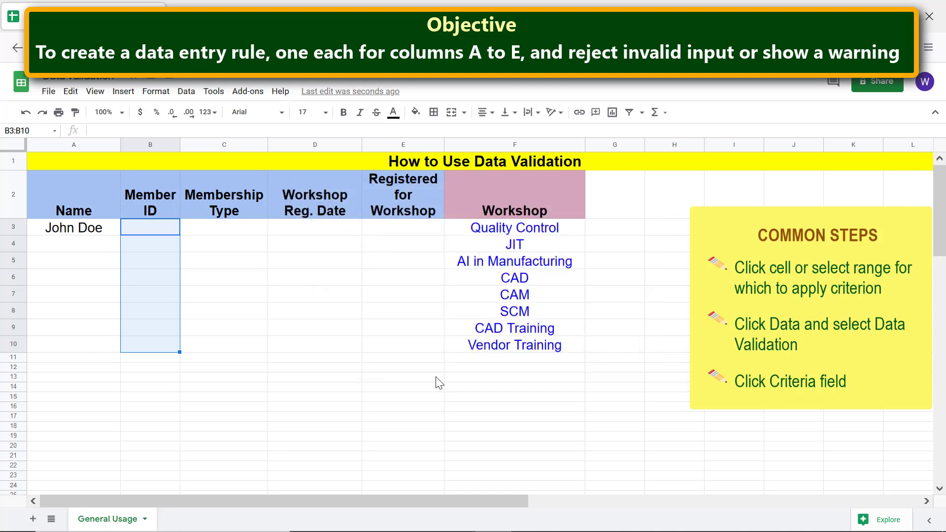
- Enter Member ID 1000 in B3 and the out-of-range 101 in B4
{"action": "left_click", "coordinate": [249, 350]}
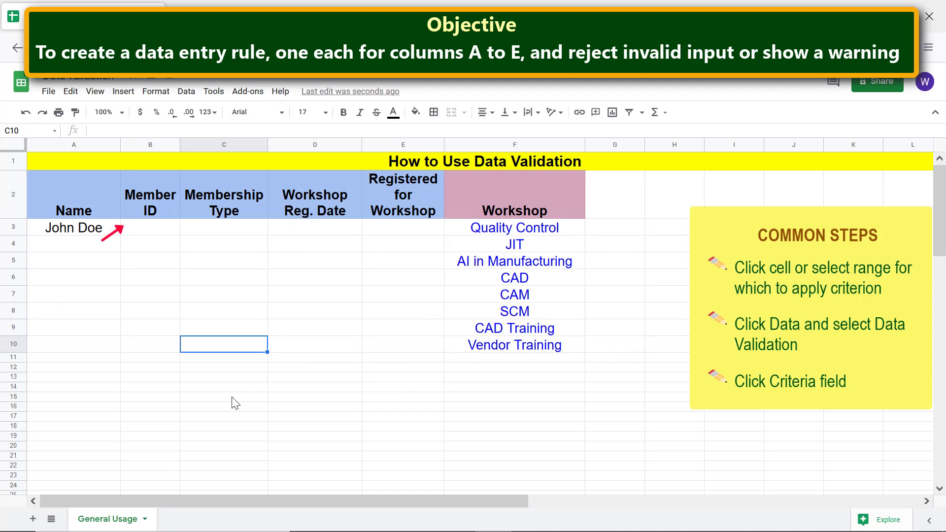
{"action": "left_click", "coordinate": [161, 235]}
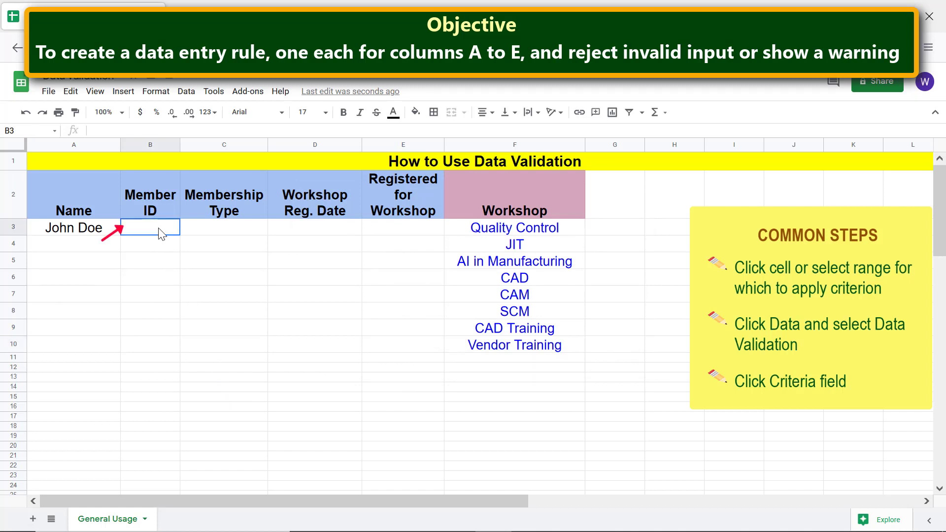
{"action": "type", "text": "1000"}
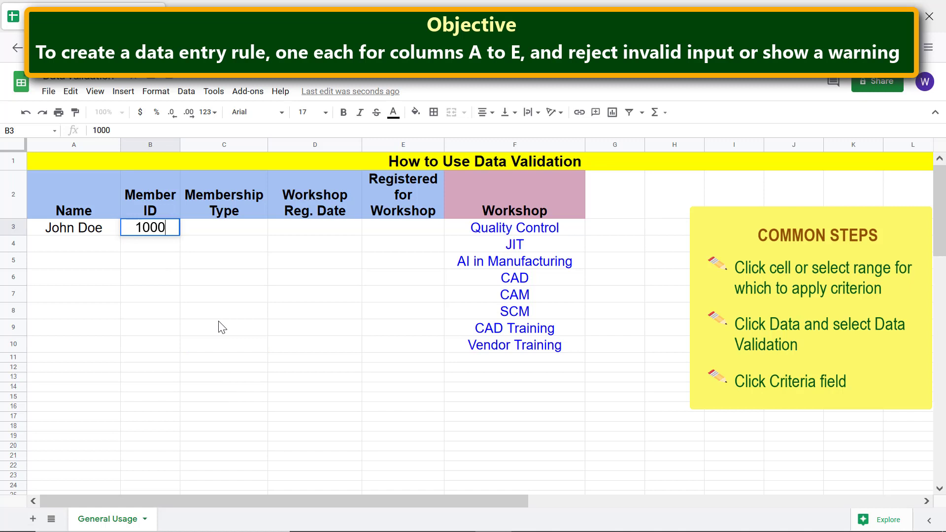
{"action": "key", "text": "Return"}
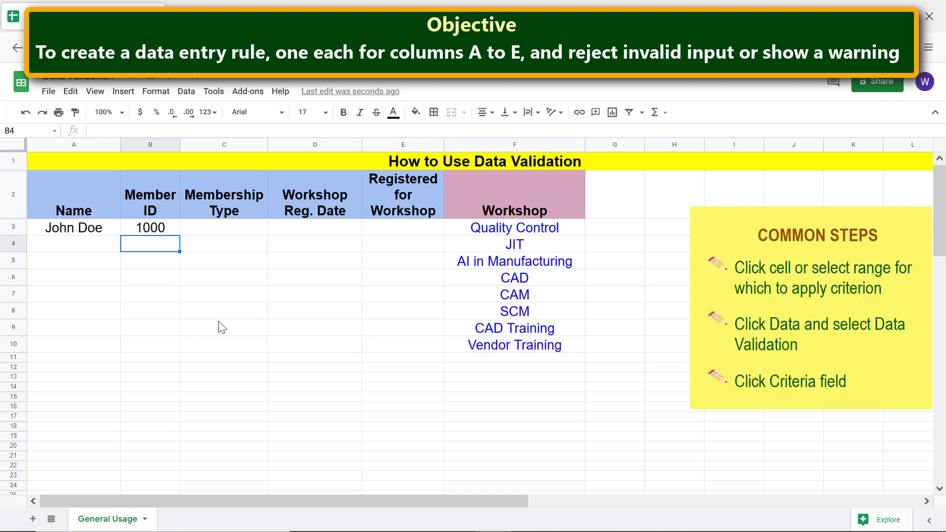
{"action": "type", "text": "101"}
{"action": "key", "text": "Return"}
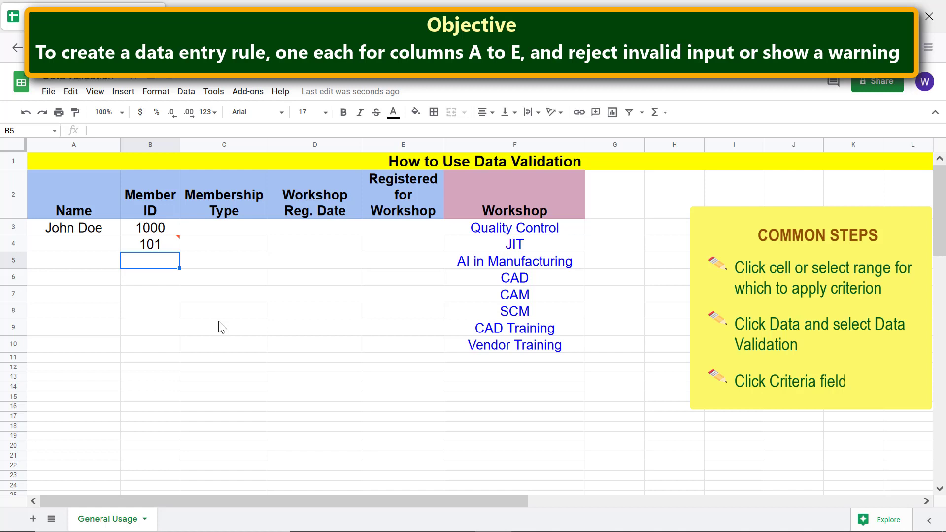
- Replace the flagged 101 in B4 with 1001, then select C3:C10
{"action": "mouse_move", "coordinate": [177, 241]}
{"action": "left_click", "coordinate": [161, 246]}
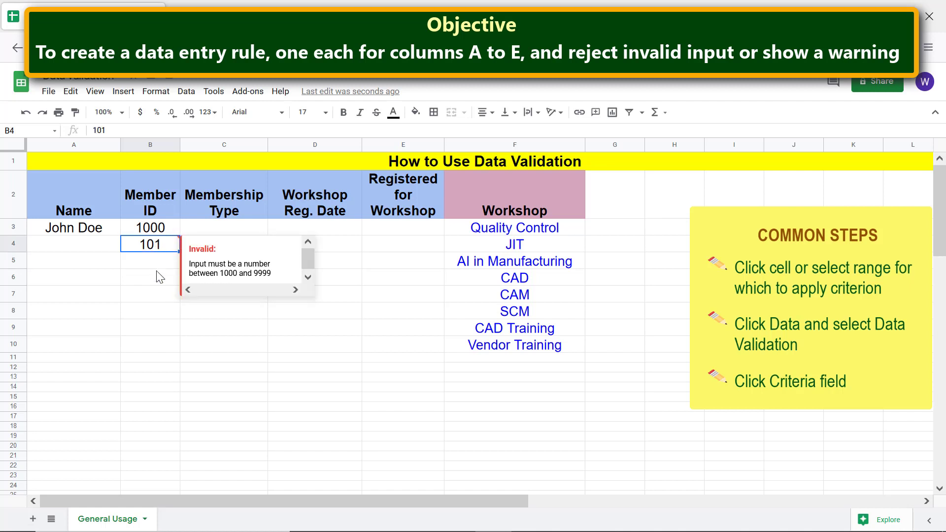
{"action": "type", "text": "1001"}
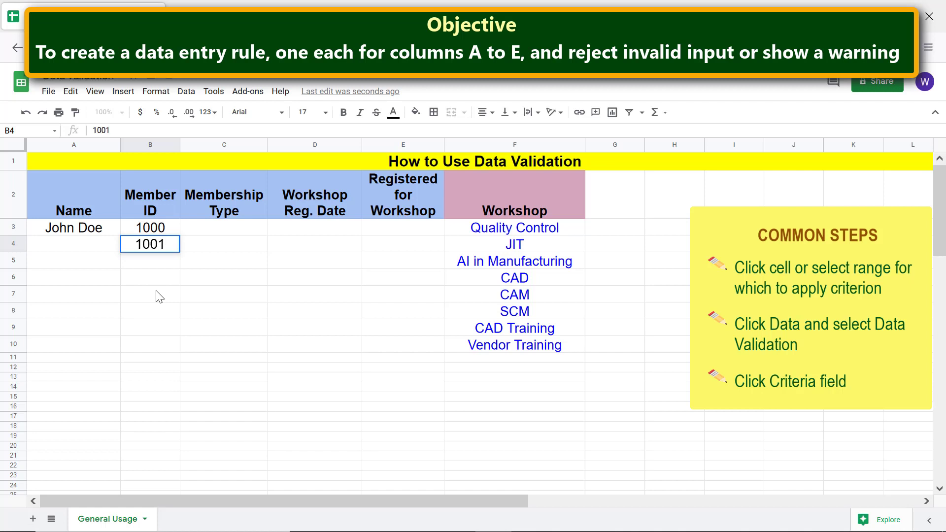
{"action": "key", "text": "Return"}
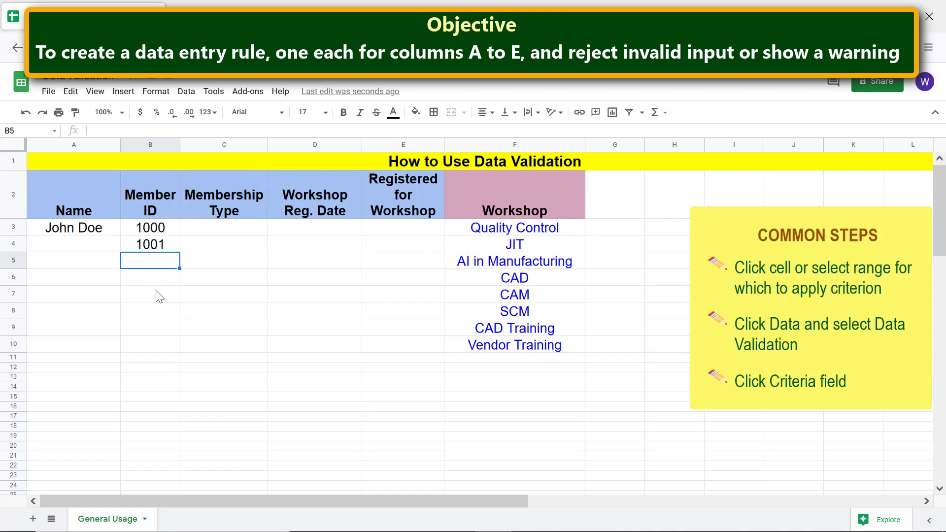
{"action": "left_click", "coordinate": [264, 229]}
{"action": "left_click", "coordinate": [235, 340], "text": "shift"}
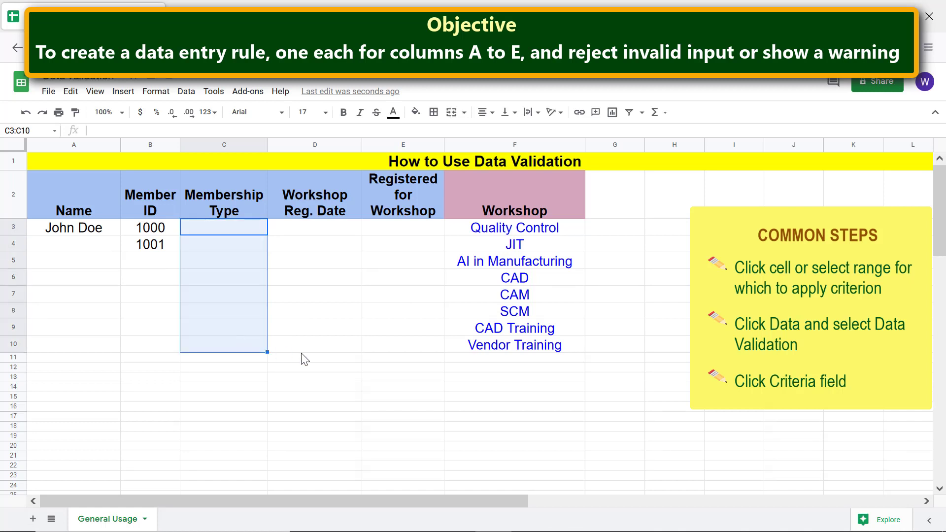
- Set the C3:C10 validation criterion to a list of items: Regular, Silver, Gold
{"action": "left_click", "coordinate": [187, 92]}
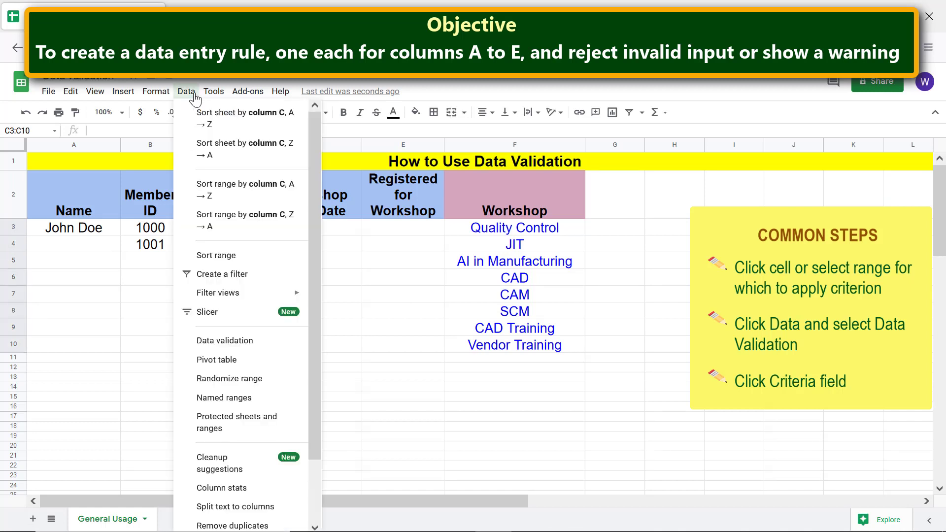
{"action": "left_click", "coordinate": [265, 345]}
{"action": "left_click", "coordinate": [399, 266]}
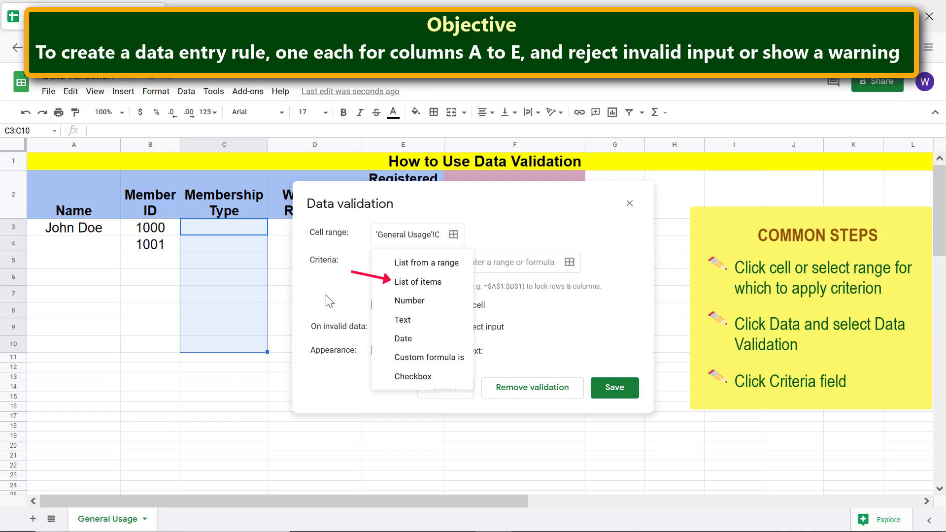
{"action": "left_click", "coordinate": [389, 282]}
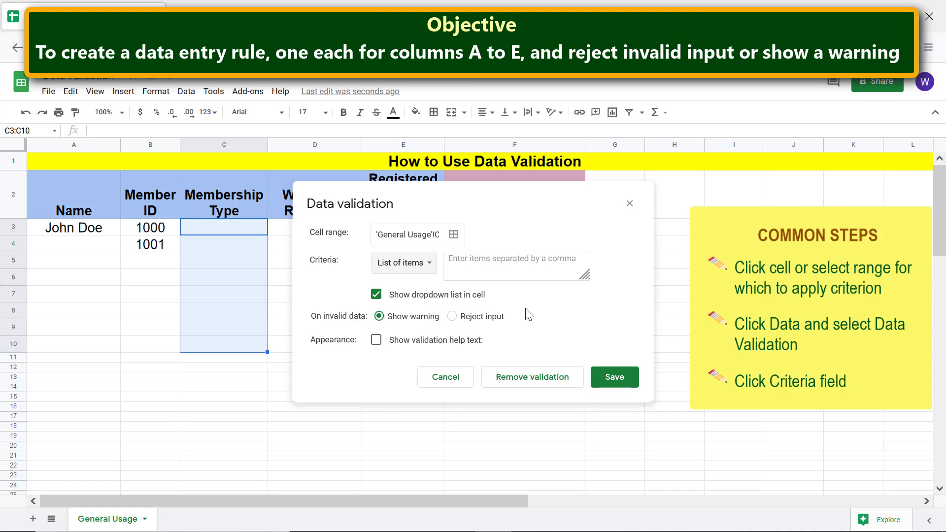
{"action": "left_click", "coordinate": [471, 268]}
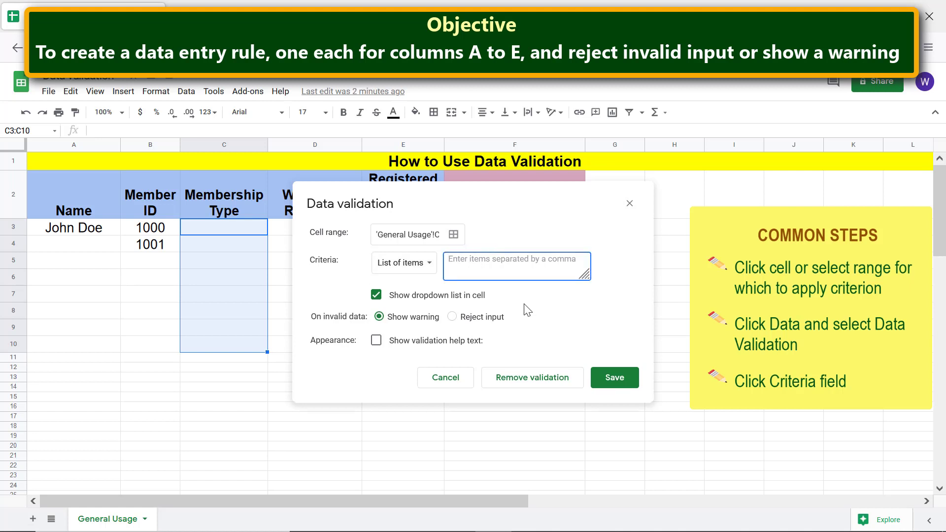
{"action": "type", "text": "Regular, "}
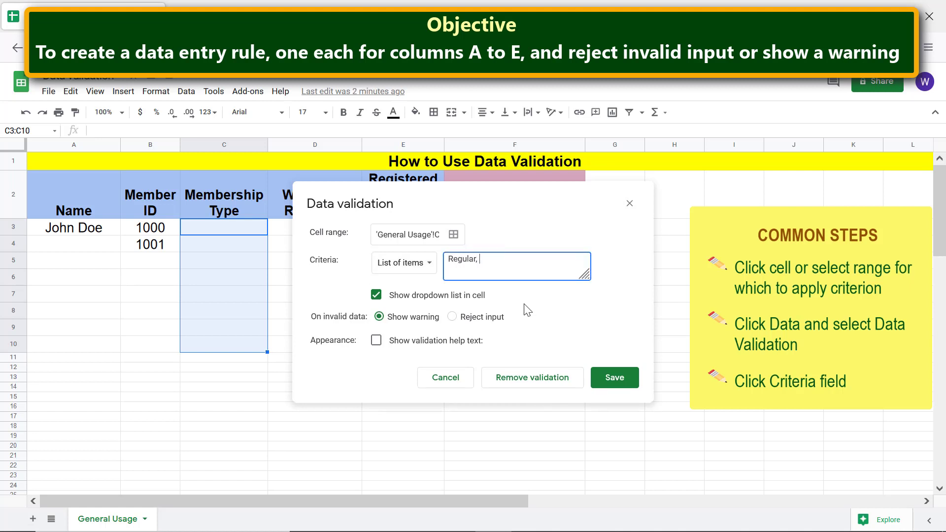
{"action": "type", "text": "Silver, Gold"}
{"action": "left_click", "coordinate": [527, 310]}
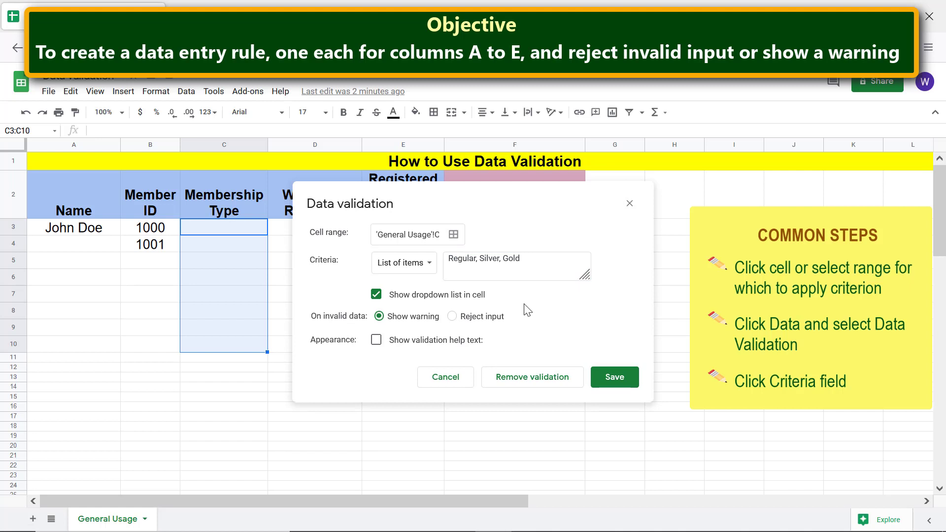
- Reject invalid input, add help text 'Please select an item from the dropdown list', and save
{"action": "left_click", "coordinate": [452, 316]}
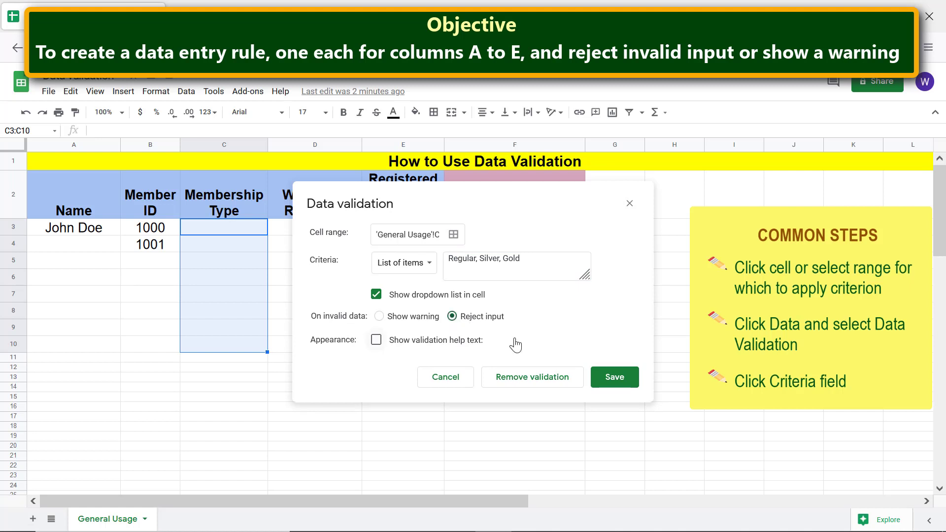
{"action": "left_click", "coordinate": [376, 340]}
{"action": "left_click", "coordinate": [375, 371]}
{"action": "key", "text": "ctrl+a"}
{"action": "type", "text": "Please select an it"}
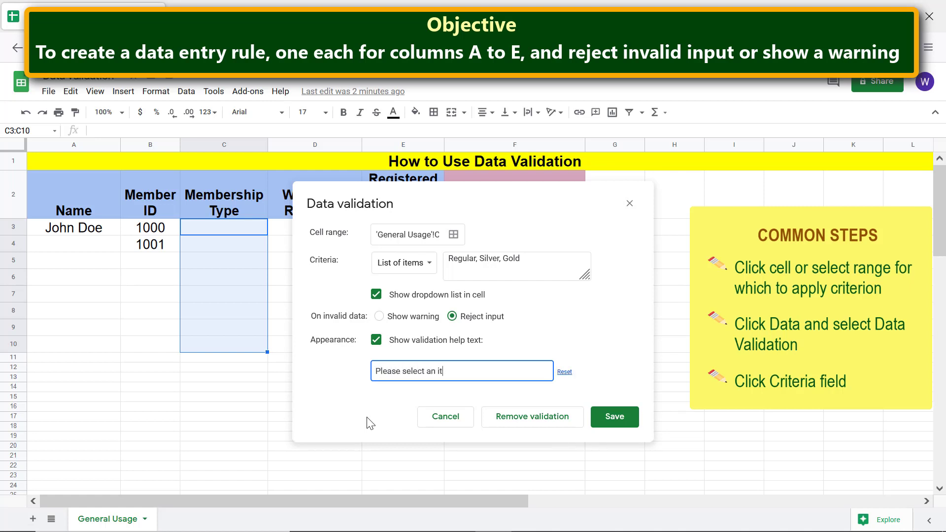
{"action": "type", "text": "em from the dropdown list"}
{"action": "left_click", "coordinate": [612, 418]}
{"action": "left_click", "coordinate": [304, 346]}
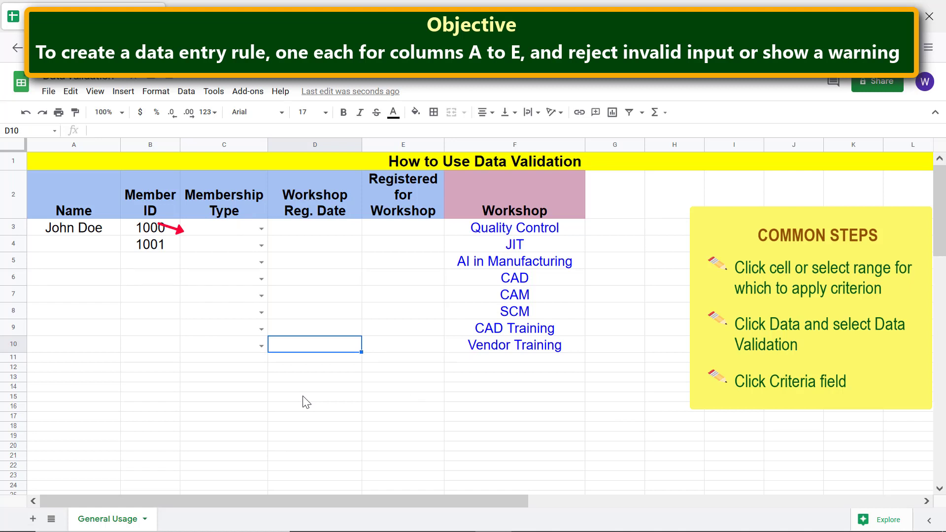
- Choose Regular from C3's dropdown and confirm Platinum is rejected in C4
{"action": "left_click", "coordinate": [214, 234]}
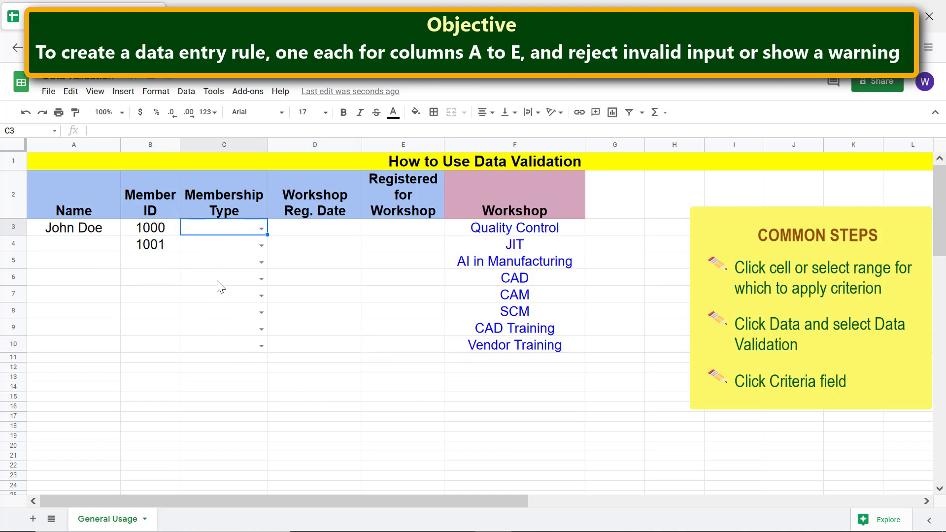
{"action": "left_click", "coordinate": [263, 229]}
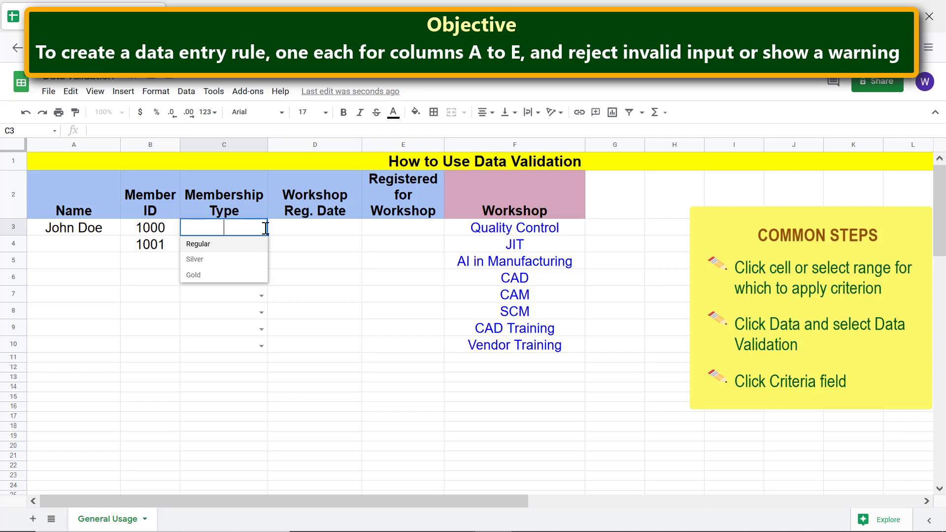
{"action": "left_click", "coordinate": [222, 245]}
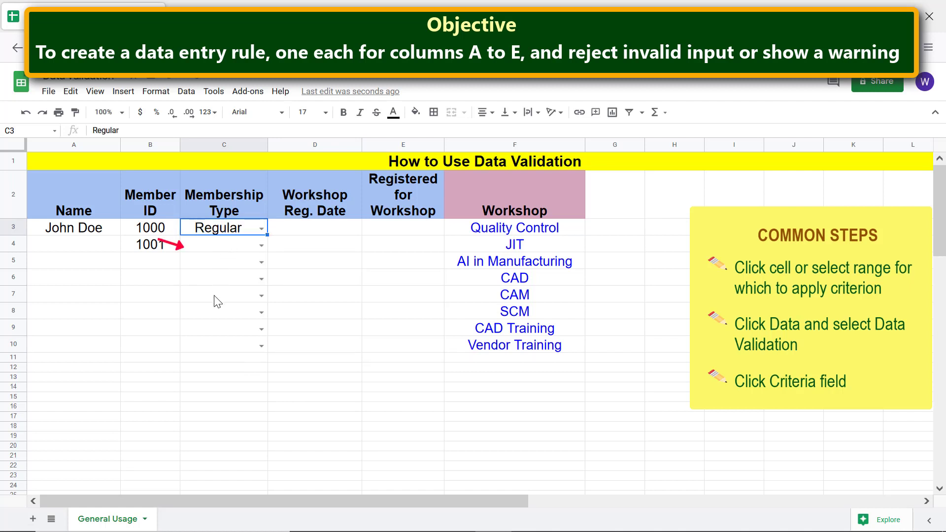
{"action": "left_click", "coordinate": [228, 247]}
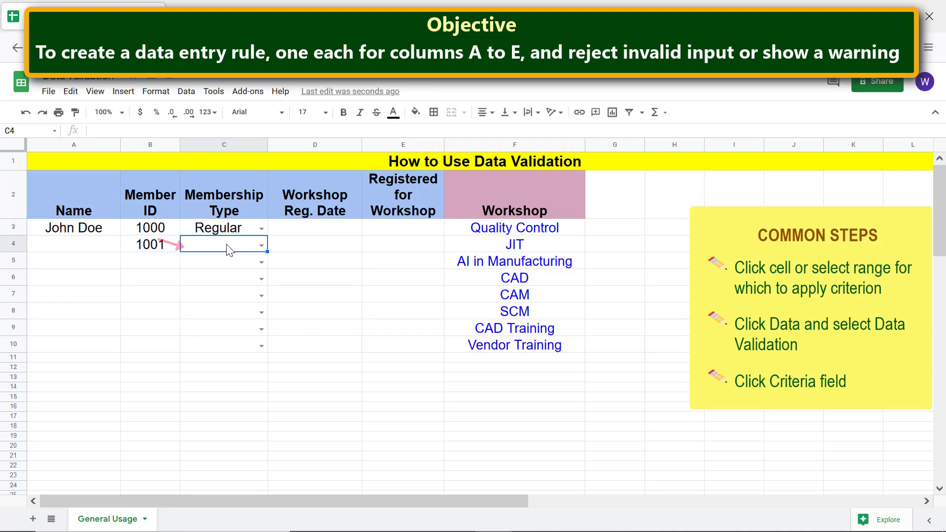
{"action": "type", "text": "Platinum"}
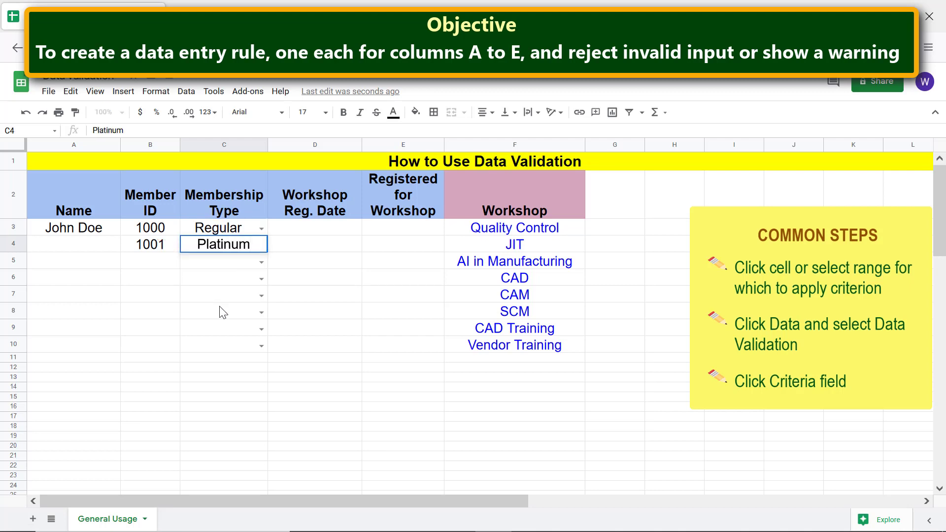
{"action": "key", "text": "Return"}
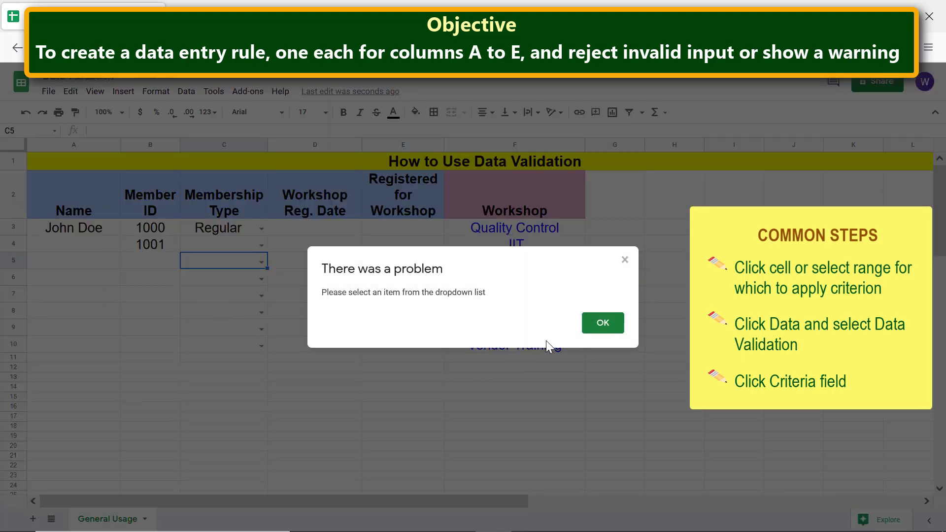
{"action": "left_click", "coordinate": [603, 323]}
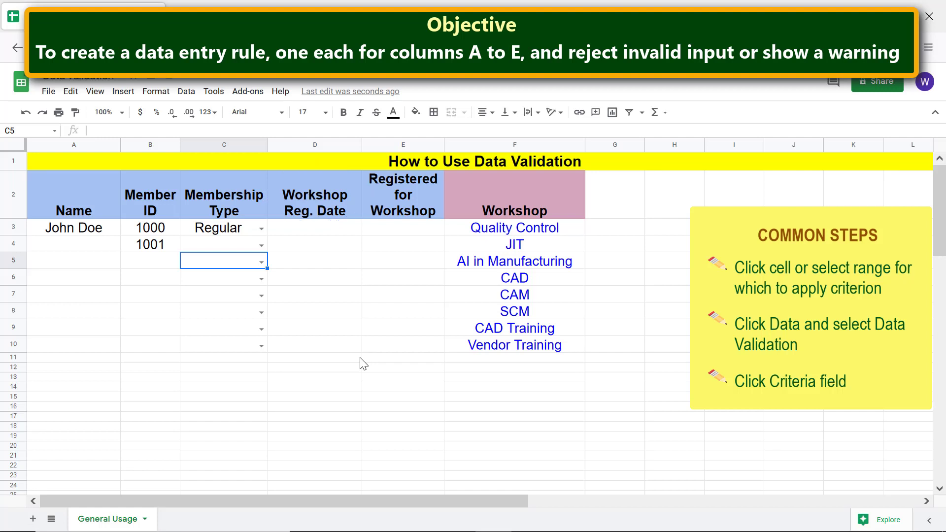
- Save a D3:D10 rule requiring a valid date, with invalid input rejected
{"action": "left_click_drag", "start_coordinate": [346, 231], "coordinate": [341, 345]}
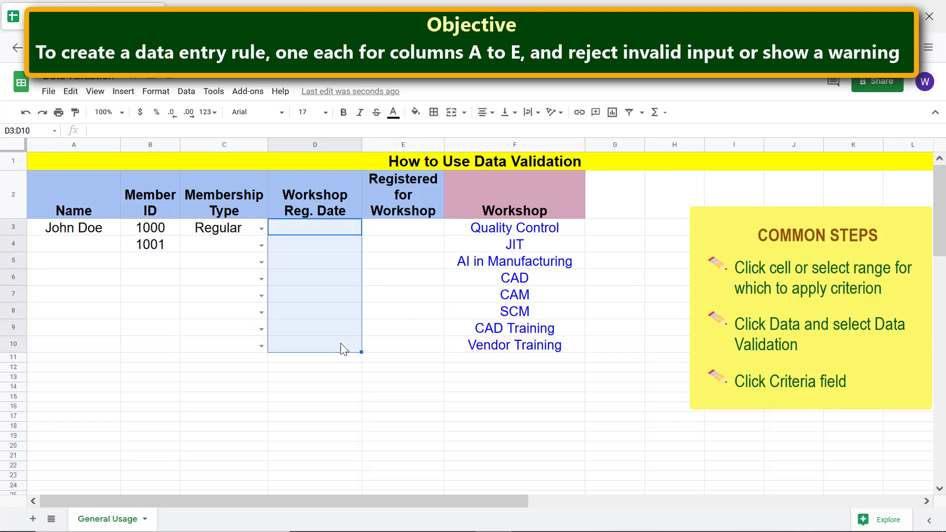
{"action": "left_click", "coordinate": [186, 92]}
{"action": "left_click", "coordinate": [262, 341]}
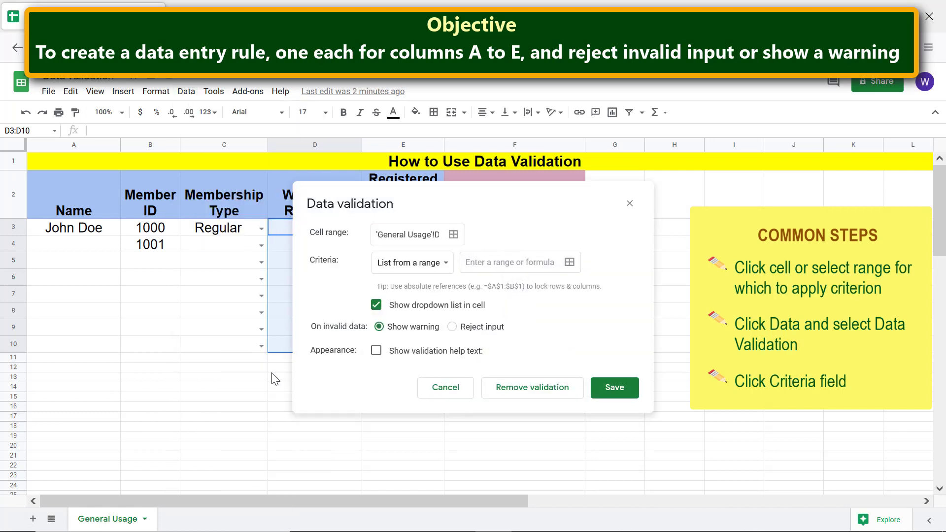
{"action": "left_click", "coordinate": [389, 263]}
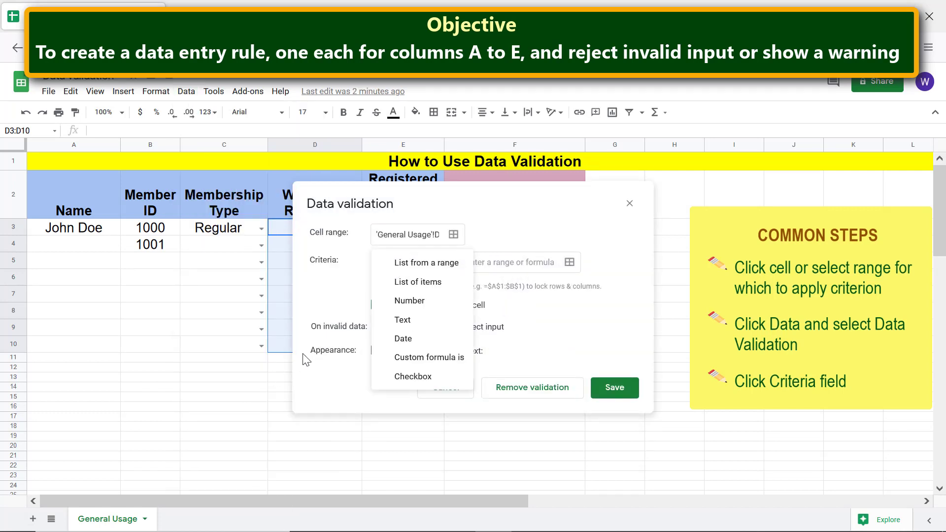
{"action": "left_click", "coordinate": [404, 338]}
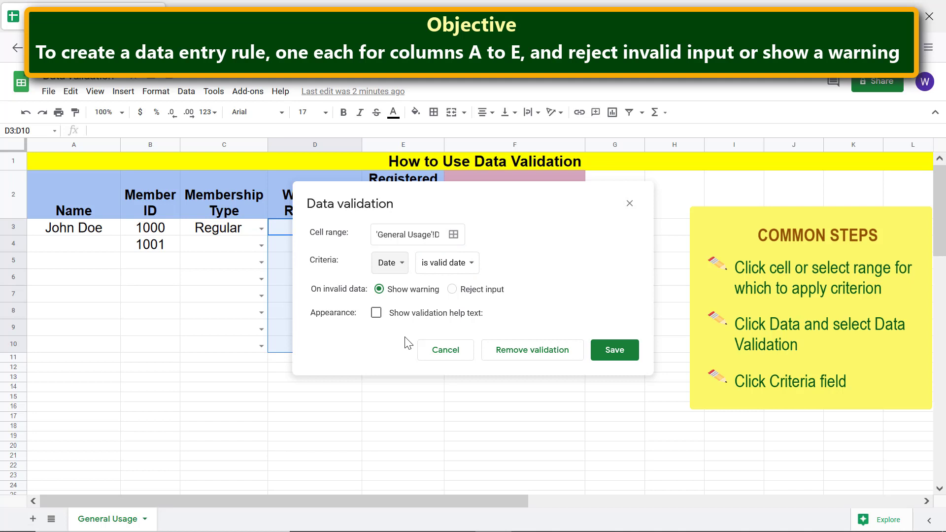
{"action": "left_click", "coordinate": [452, 289]}
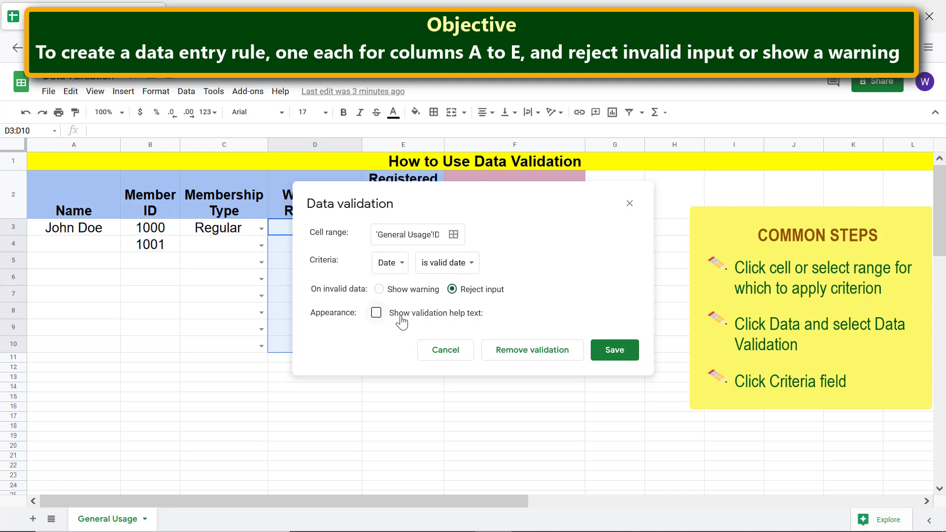
{"action": "left_click", "coordinate": [376, 313]}
{"action": "left_click", "coordinate": [610, 392]}
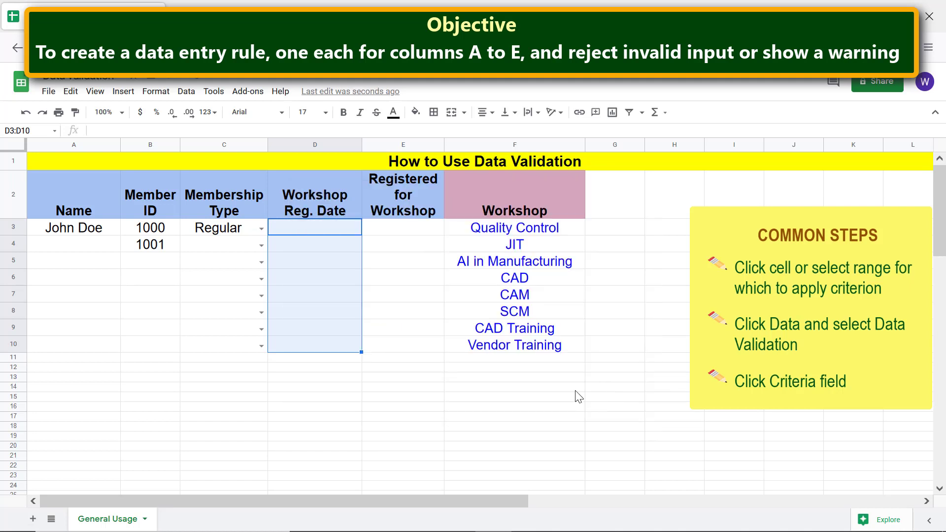
{"action": "left_click", "coordinate": [379, 351]}
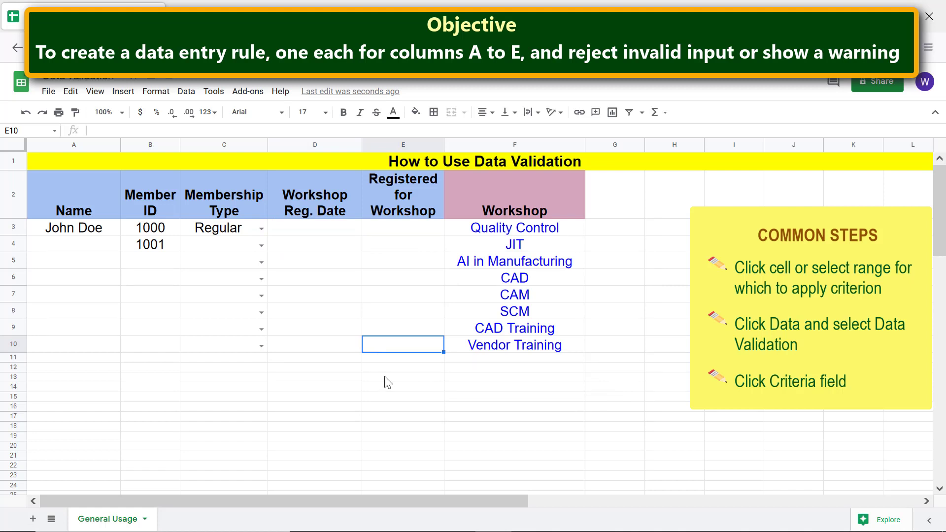
- Enter 9/01/21 in D3 and confirm the non-date 1 below it is rejected
{"action": "left_click", "coordinate": [322, 228]}
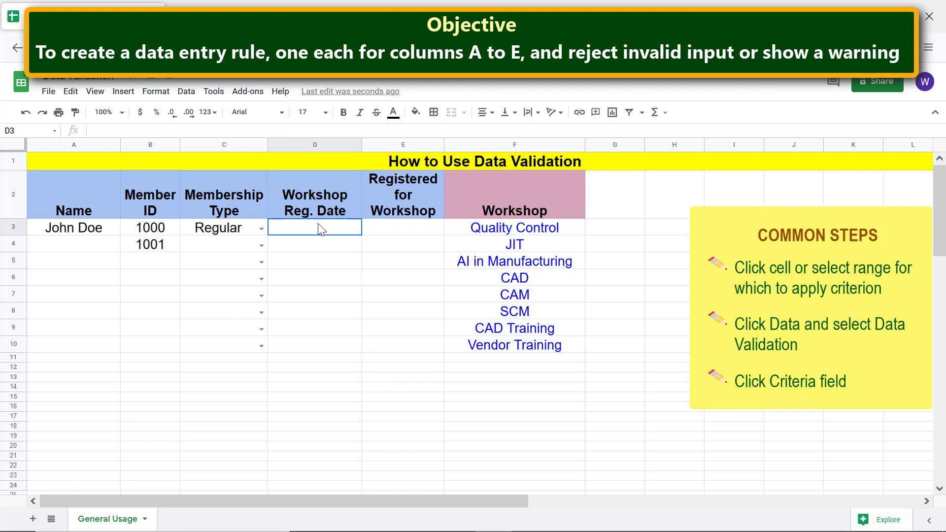
{"action": "type", "text": "9/"}
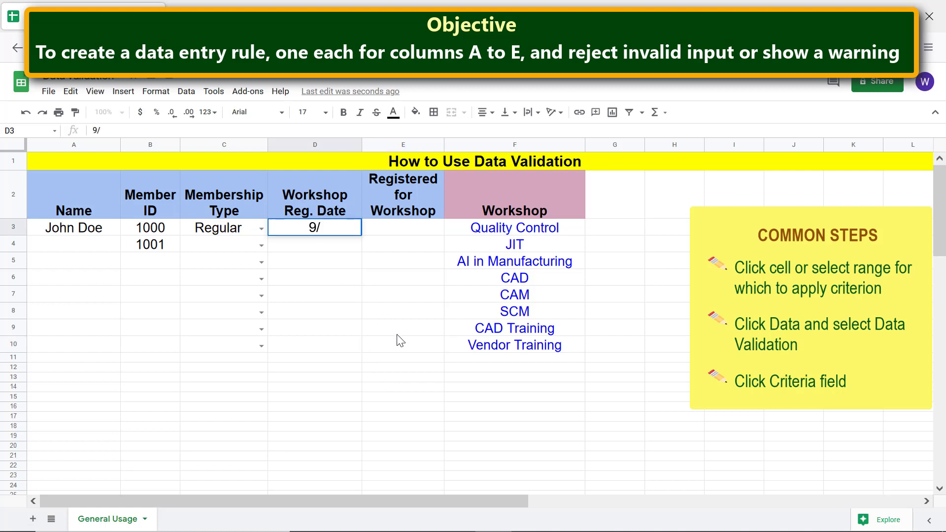
{"action": "type", "text": "01/21/21"}
{"action": "key", "text": "Return"}
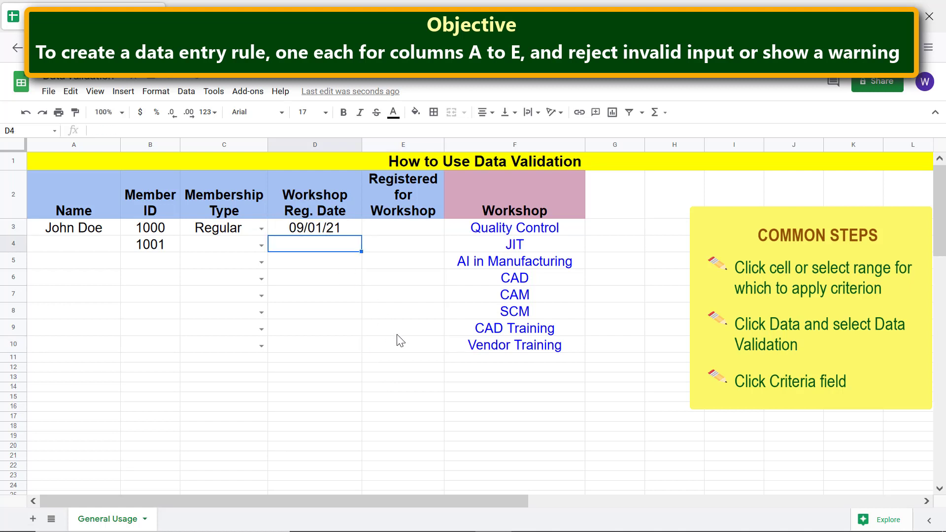
{"action": "type", "text": "1"}
{"action": "key", "text": "Return"}
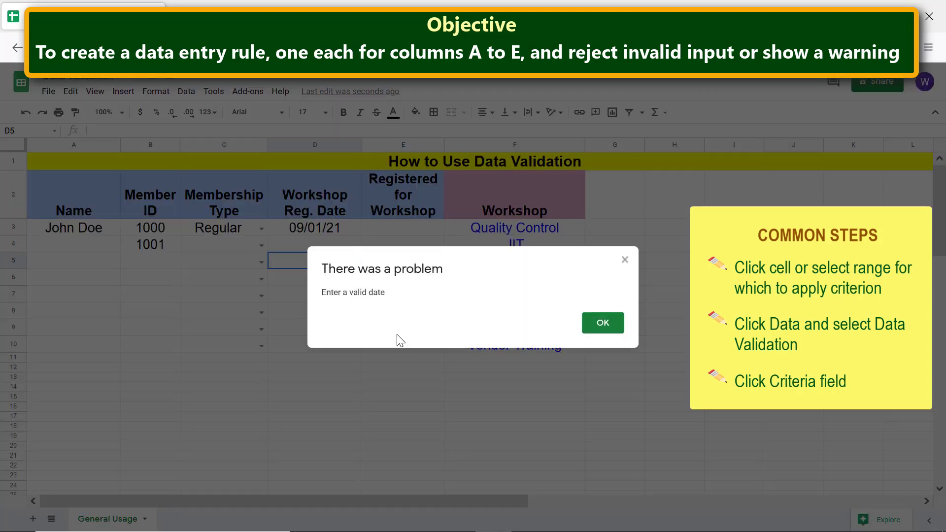
{"action": "left_click", "coordinate": [611, 324]}
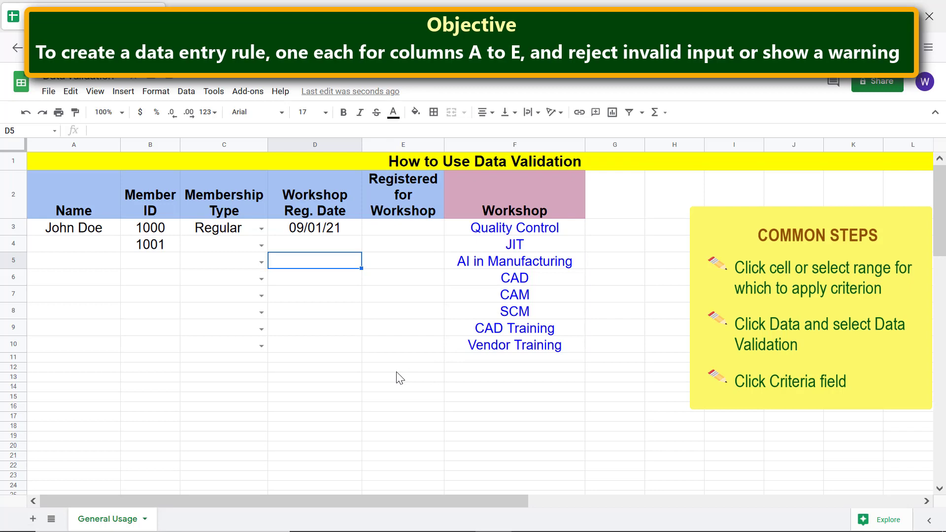
- Save a List from a range rule on E3:E10 sourced from F3:F10
{"action": "mouse_move", "coordinate": [416, 236]}
{"action": "left_mouse_down"}
{"action": "mouse_move", "coordinate": [448, 295]}
{"action": "mouse_move", "coordinate": [422, 347]}
{"action": "left_mouse_up"}
{"action": "left_click", "coordinate": [187, 91]}
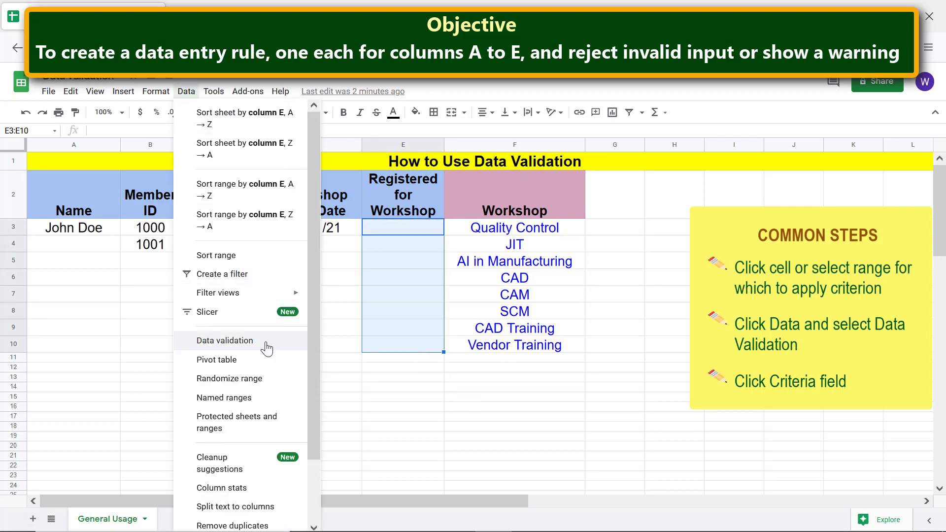
{"action": "left_click", "coordinate": [231, 343]}
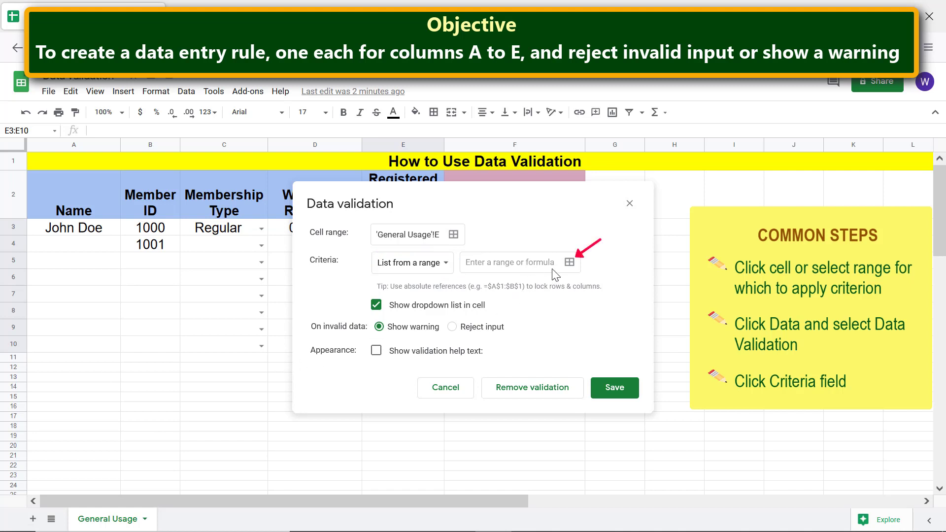
{"action": "left_click", "coordinate": [570, 262]}
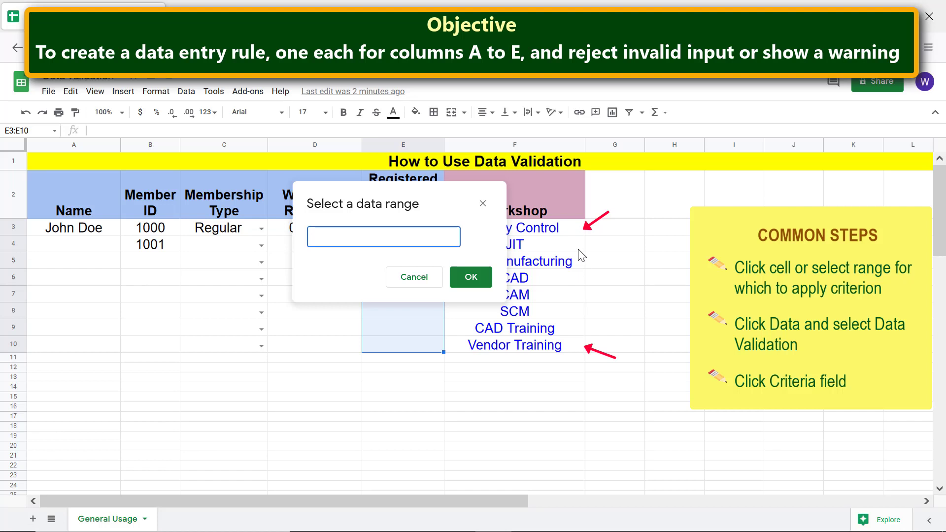
{"action": "left_click", "coordinate": [573, 228]}
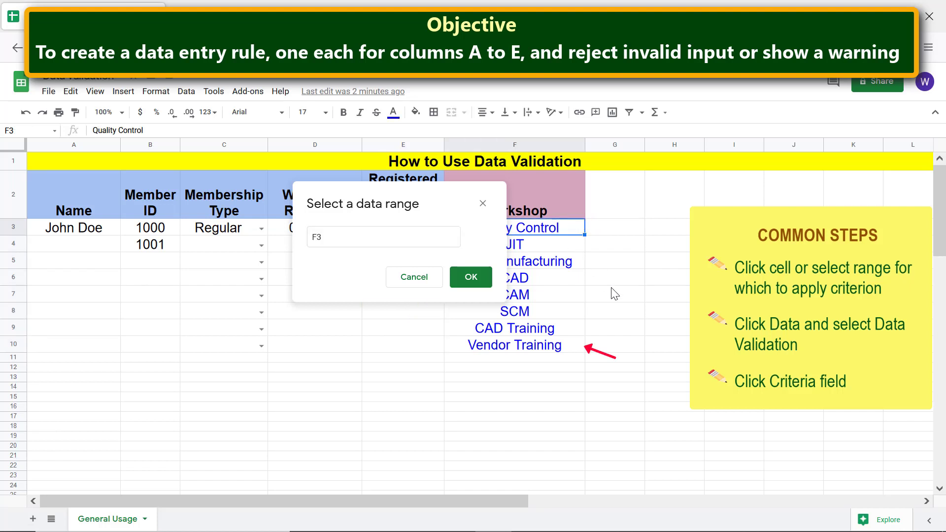
{"action": "left_click", "coordinate": [567, 346], "text": "shift"}
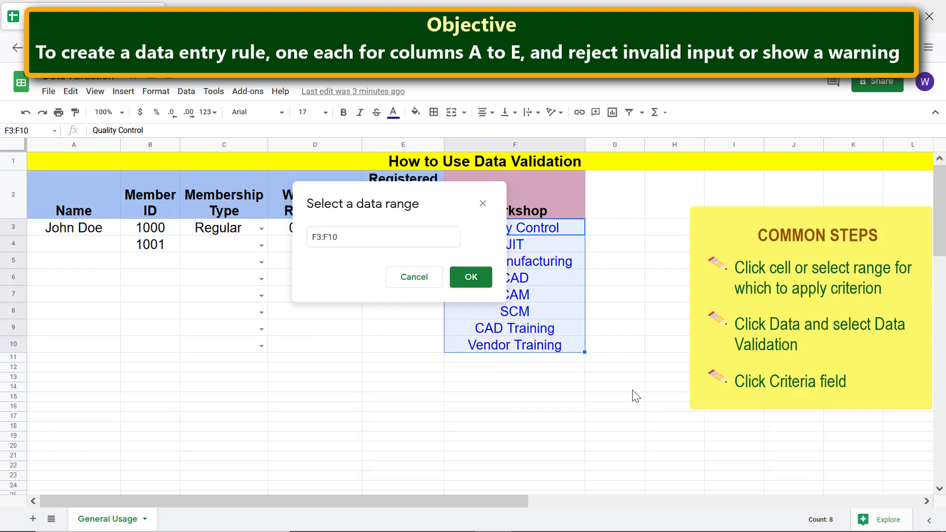
{"action": "left_click", "coordinate": [474, 279]}
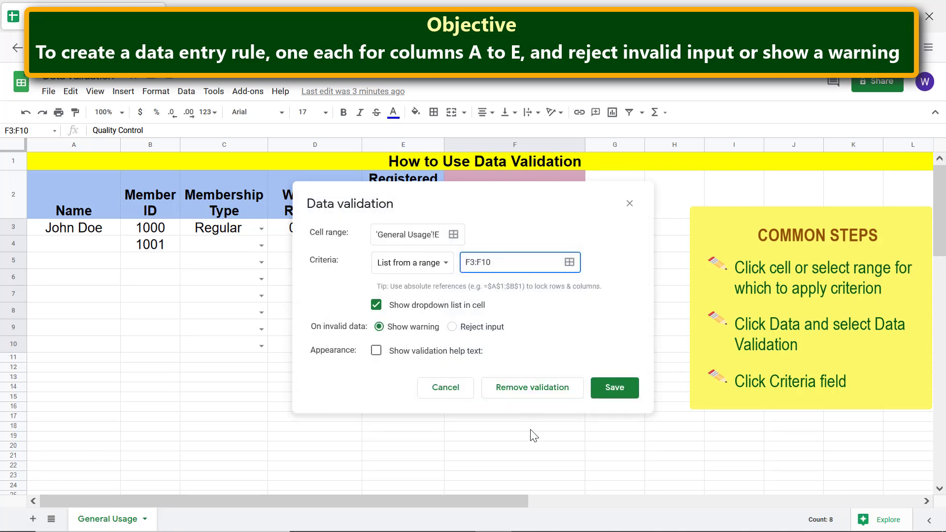
{"action": "left_click", "coordinate": [614, 388]}
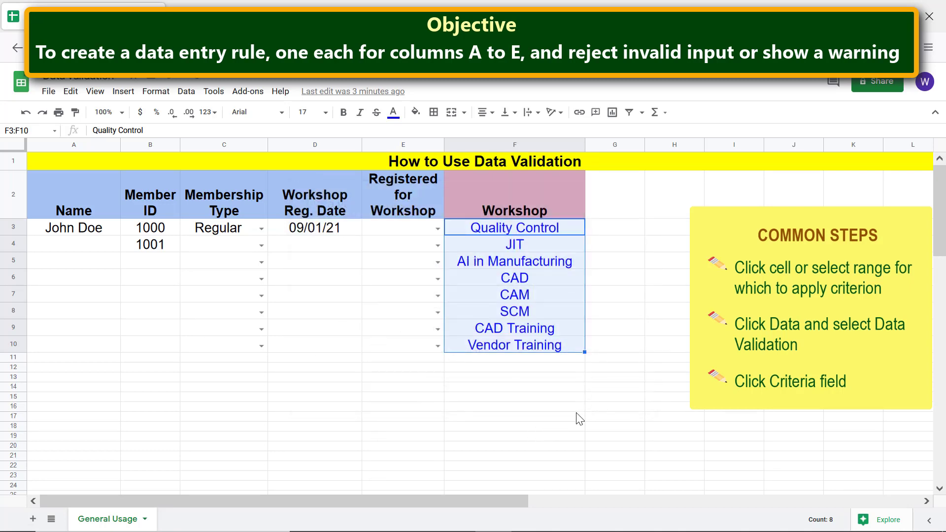
{"action": "left_click", "coordinate": [534, 359]}
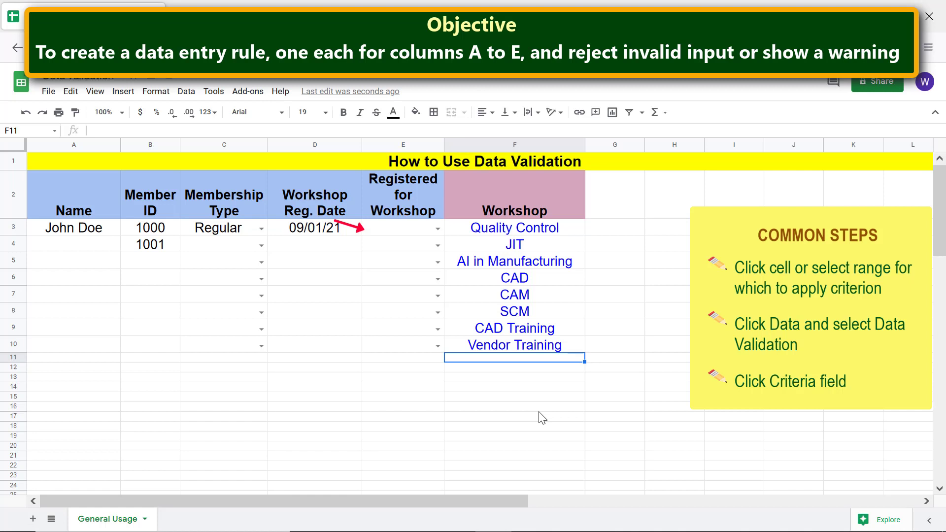
- Choose CAD from the workshop dropdown list in cell E3
{"action": "left_click", "coordinate": [405, 233]}
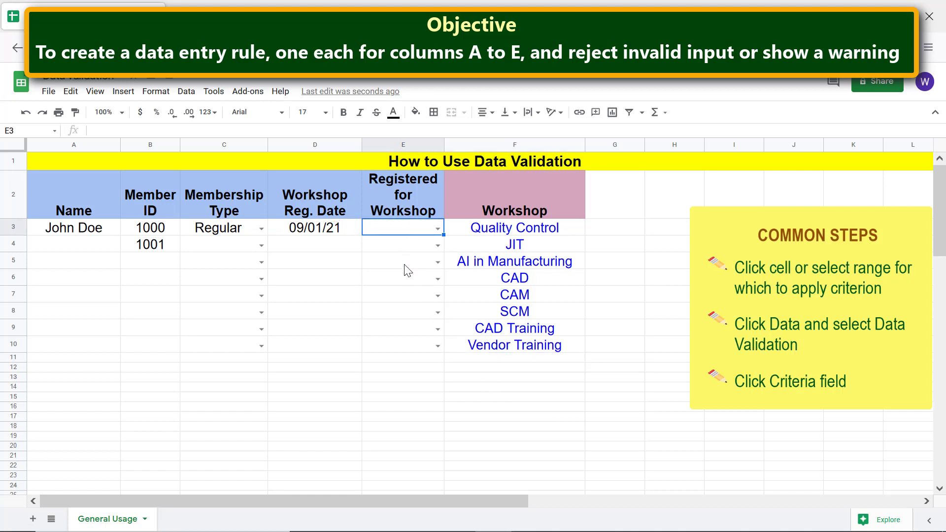
{"action": "left_click", "coordinate": [437, 228]}
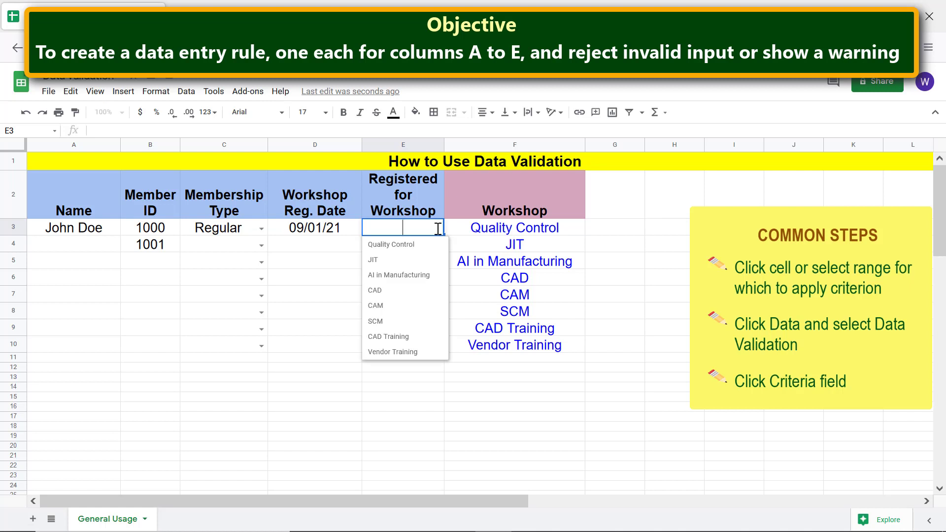
{"action": "left_click", "coordinate": [394, 296]}
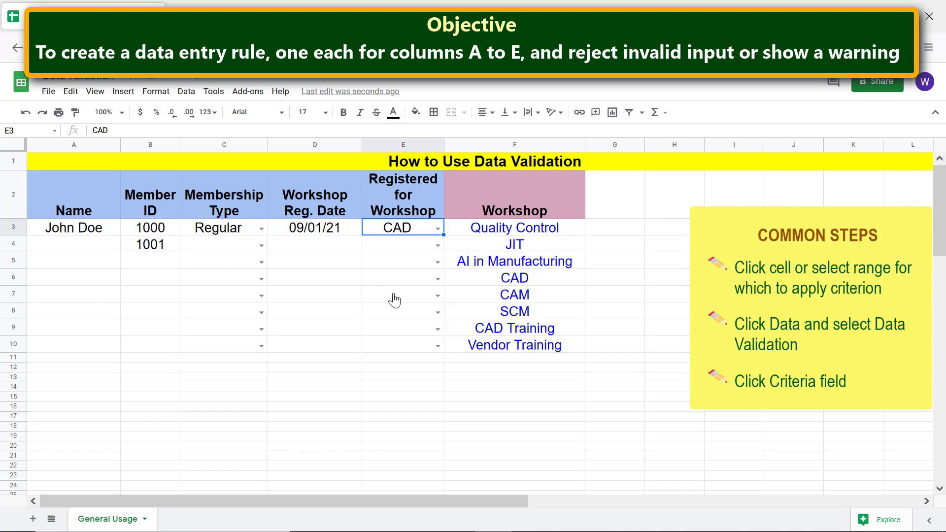
{"action": "left_click", "coordinate": [404, 364]}
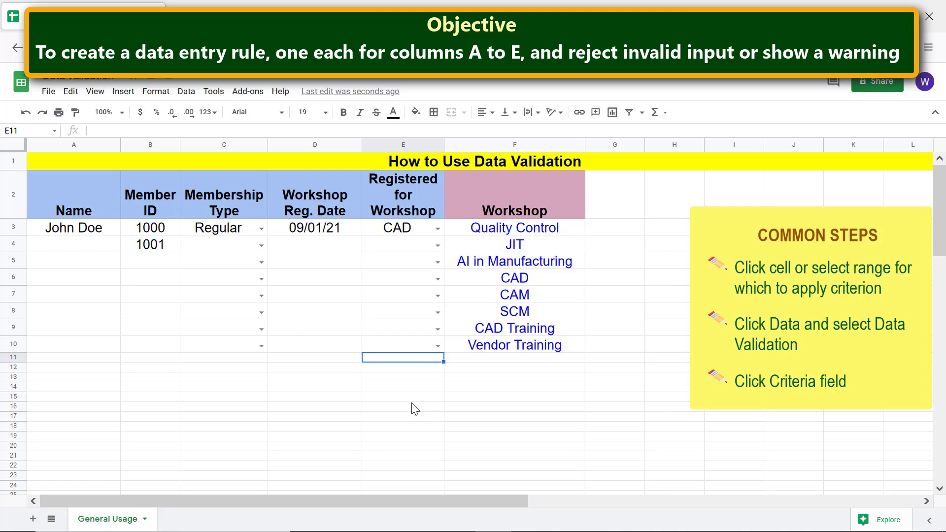
- Remove the date validation rule from D3:D10, keeping 09/01/21 in D3
{"action": "left_click", "coordinate": [365, 264]}
{"action": "left_click", "coordinate": [389, 407], "text": "shift"}
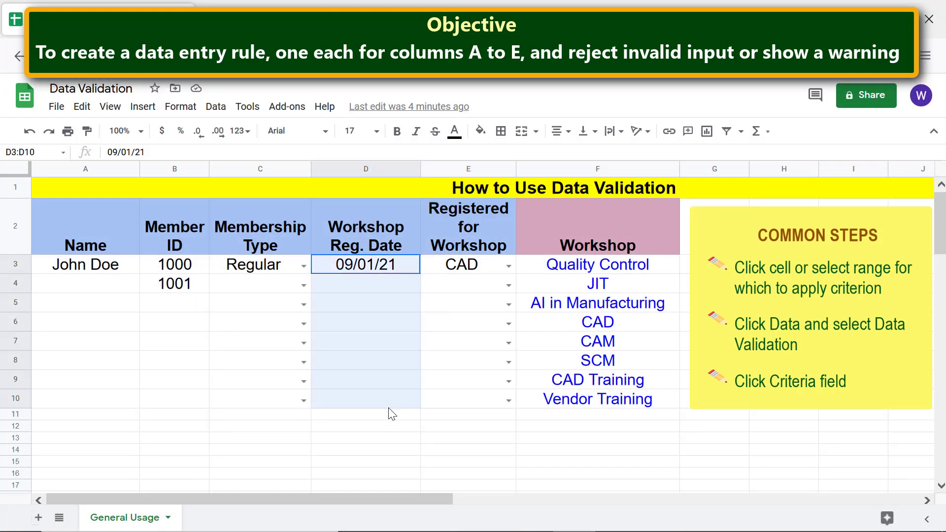
{"action": "left_click", "coordinate": [216, 107]}
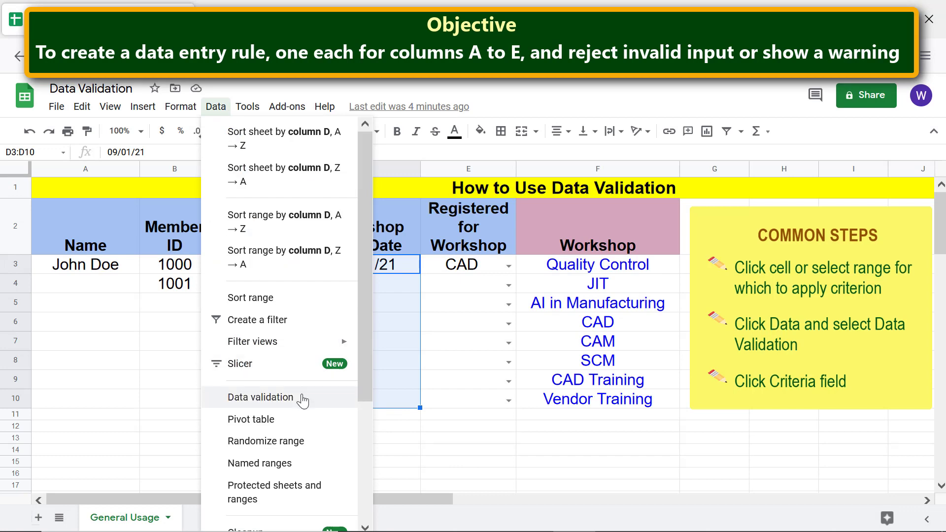
{"action": "left_click", "coordinate": [260, 398]}
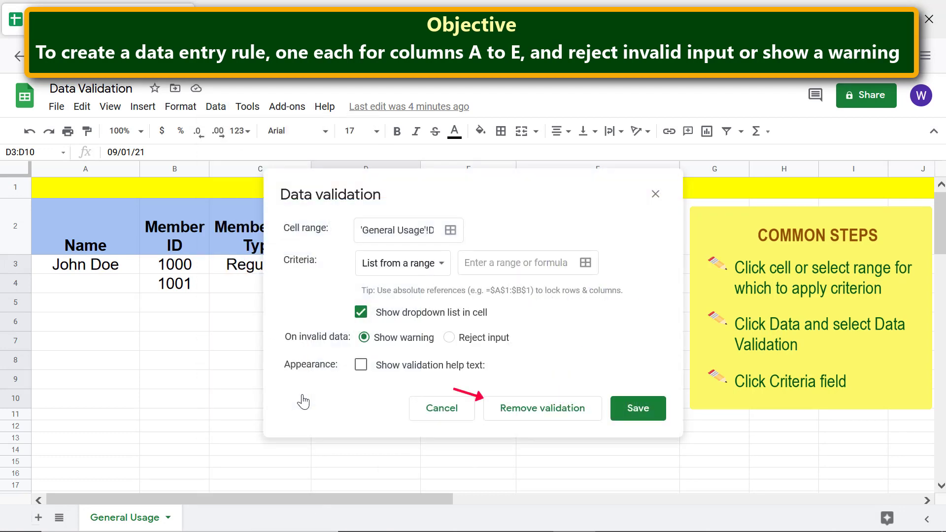
{"action": "left_click", "coordinate": [528, 413]}
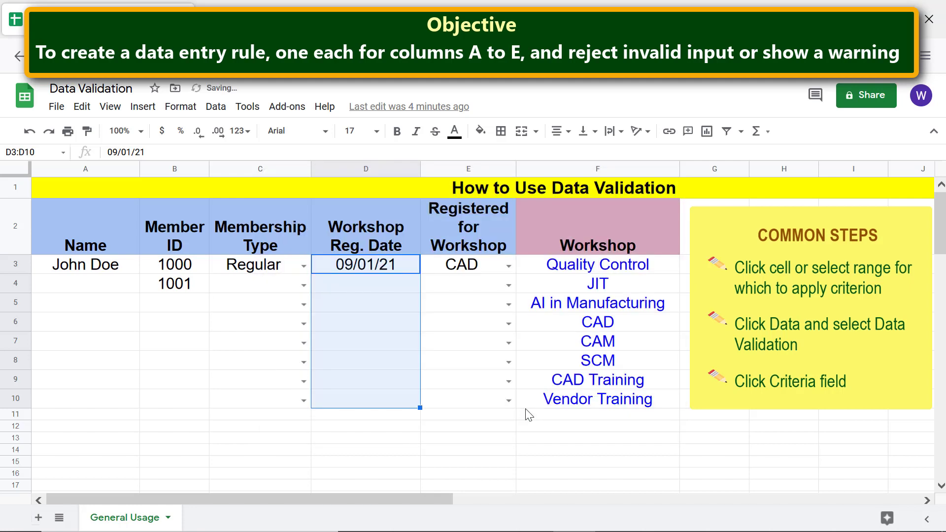
{"action": "left_click", "coordinate": [415, 418]}
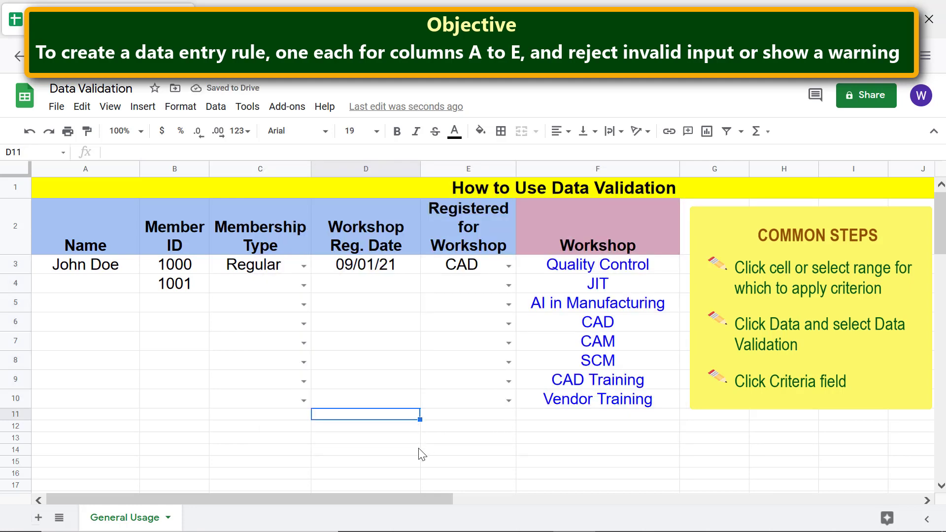